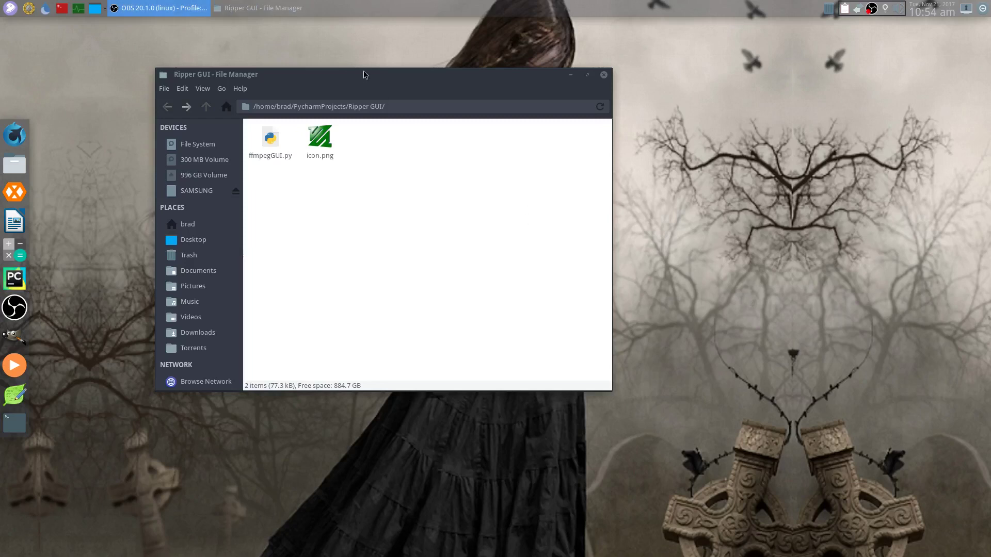
# Move the file manager window and bring up the Ripper GUI folder's context menu
pyautogui.moveTo(364, 75)
pyautogui.mouseDown()
pyautogui.moveTo(346, 86)
pyautogui.moveTo(365, 85)
pyautogui.mouseUp()
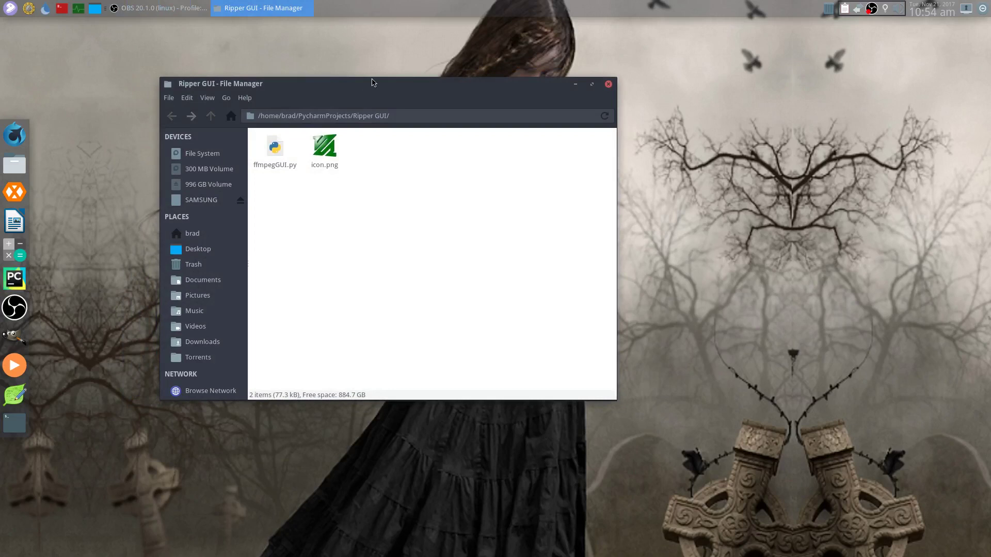
pyautogui.rightClick(377, 173)
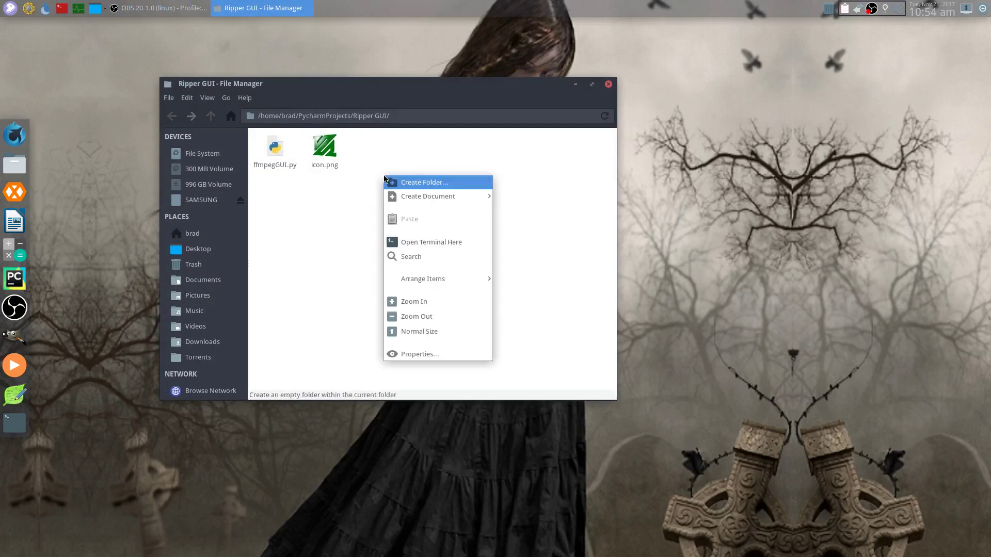
# Open a terminal in the Ripper GUI folder, then enlarge and position its window
pyautogui.click(442, 246)
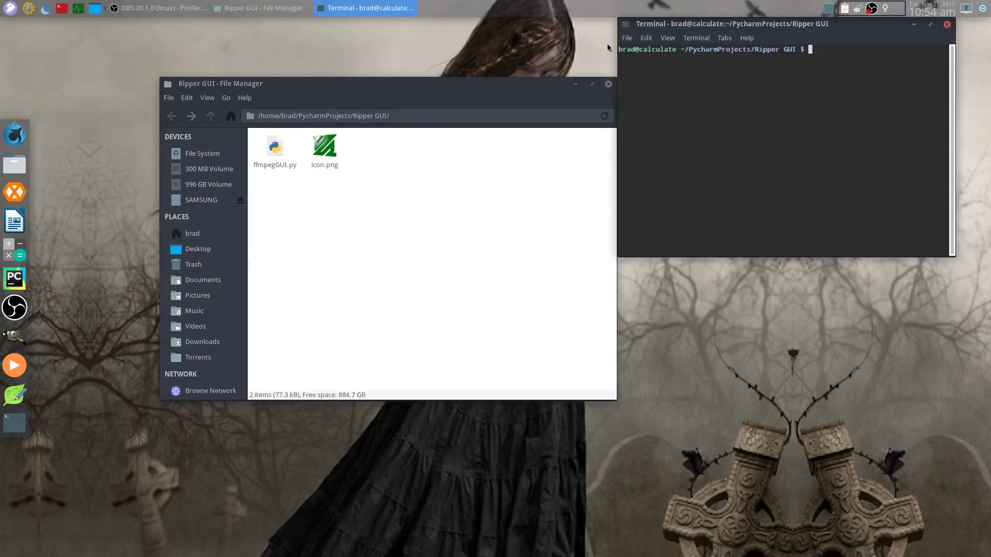
pyautogui.moveTo(747, 26); pyautogui.dragTo(762, 163)
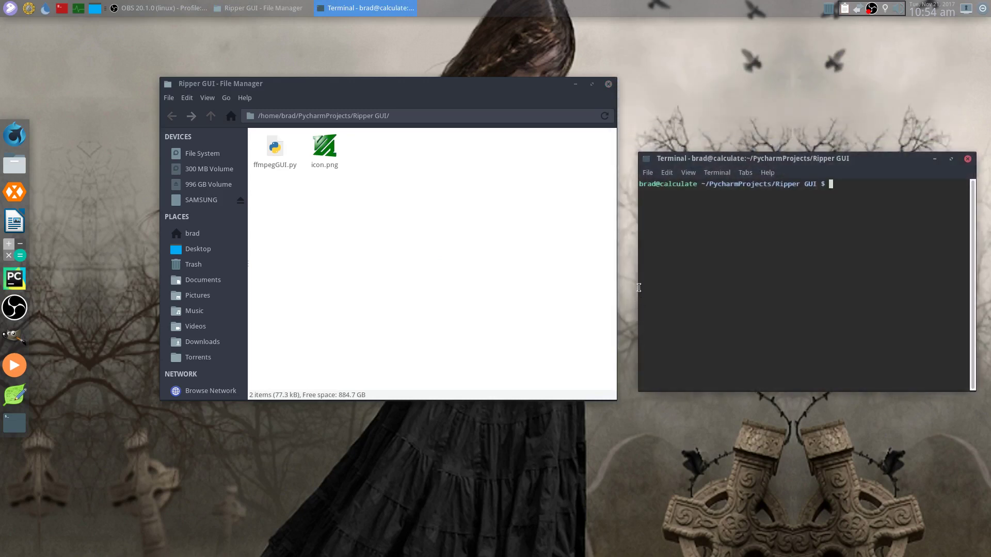
pyautogui.moveTo(641, 154); pyautogui.dragTo(477, 170)
pyautogui.moveTo(696, 178); pyautogui.dragTo(678, 146)
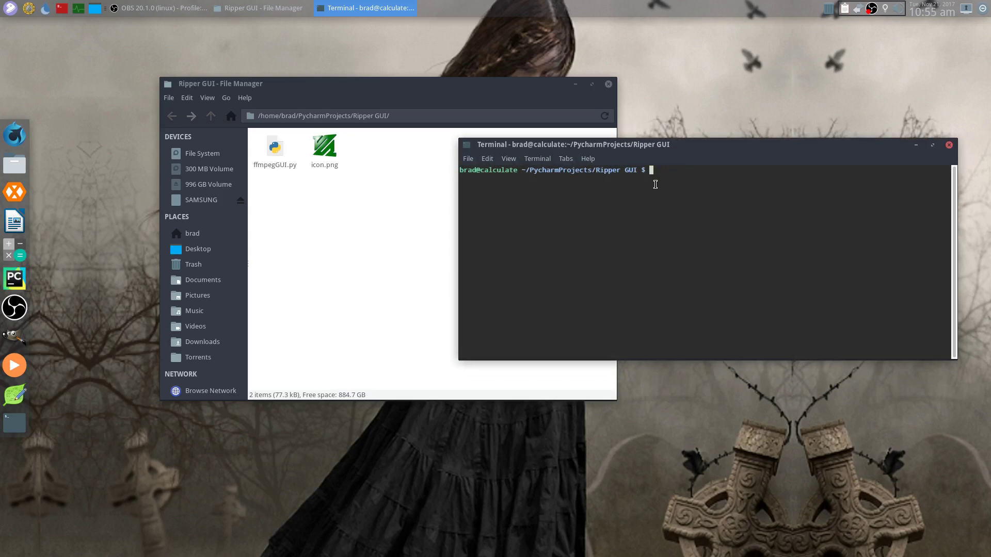
# Type python and drop ffmpegGUI.py's full path into the terminal prompt
pyautogui.write('python')
pyautogui.moveTo(281, 158); pyautogui.dragTo(680, 237)
pyautogui.click(681, 221)
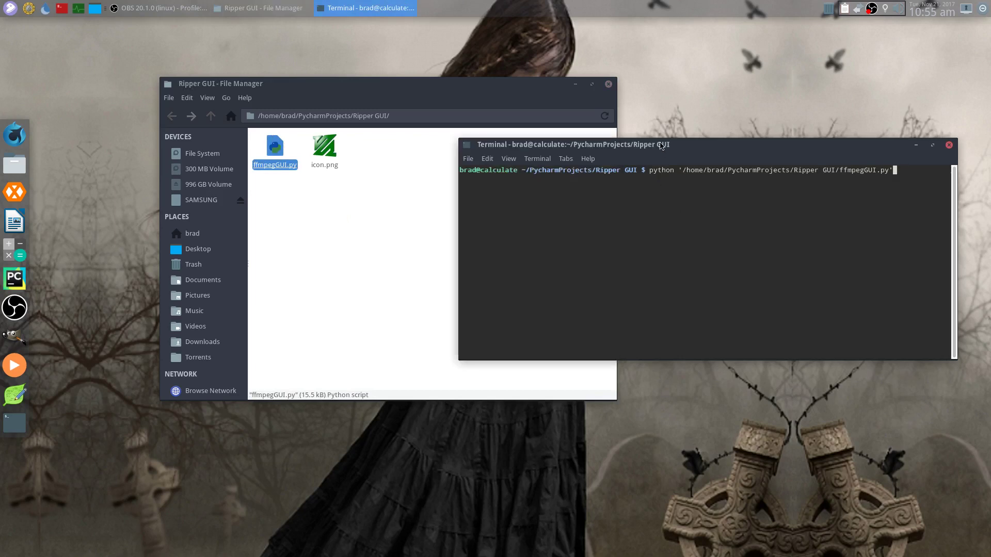
pyautogui.moveTo(661, 145); pyautogui.dragTo(678, 195)
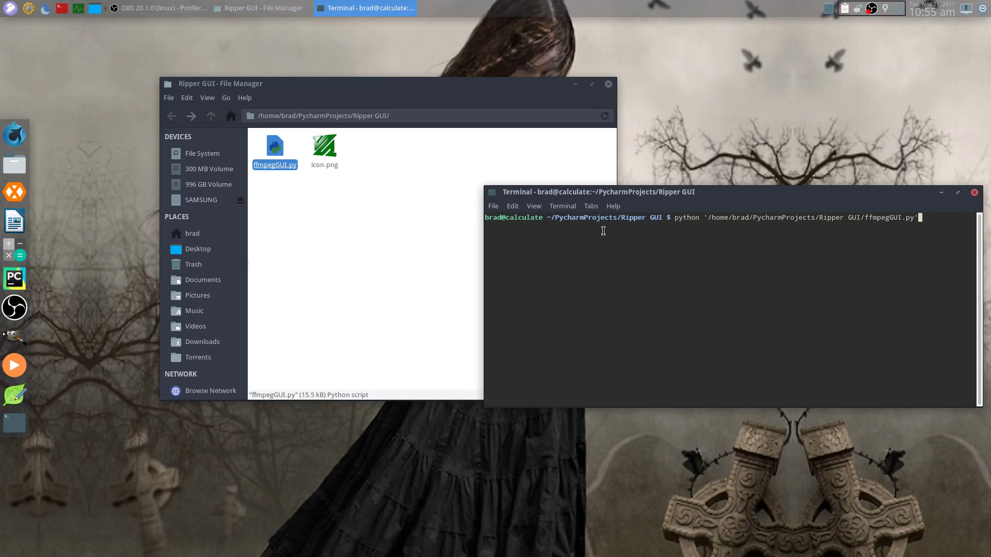
pyautogui.doubleClick(272, 152)
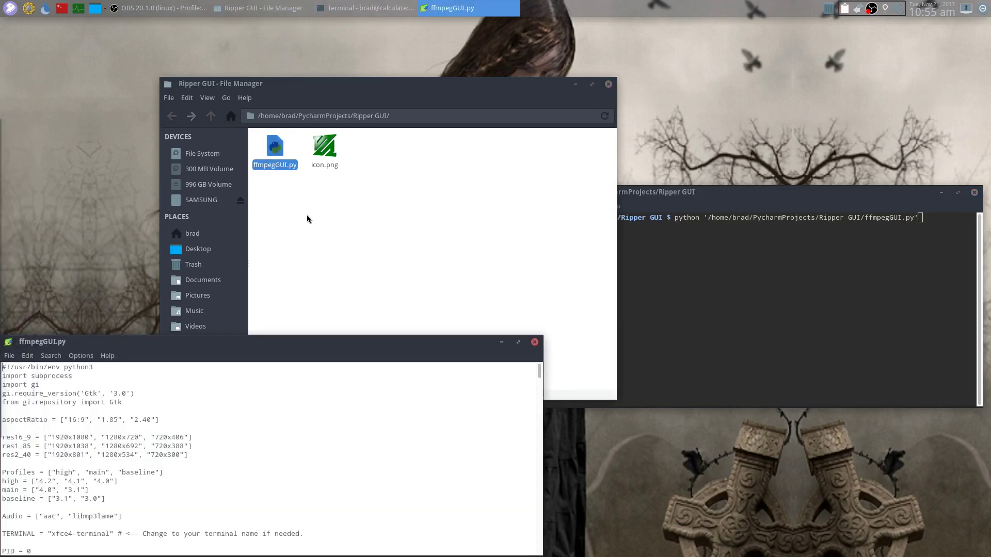
pyautogui.moveTo(278, 350); pyautogui.dragTo(423, 138)
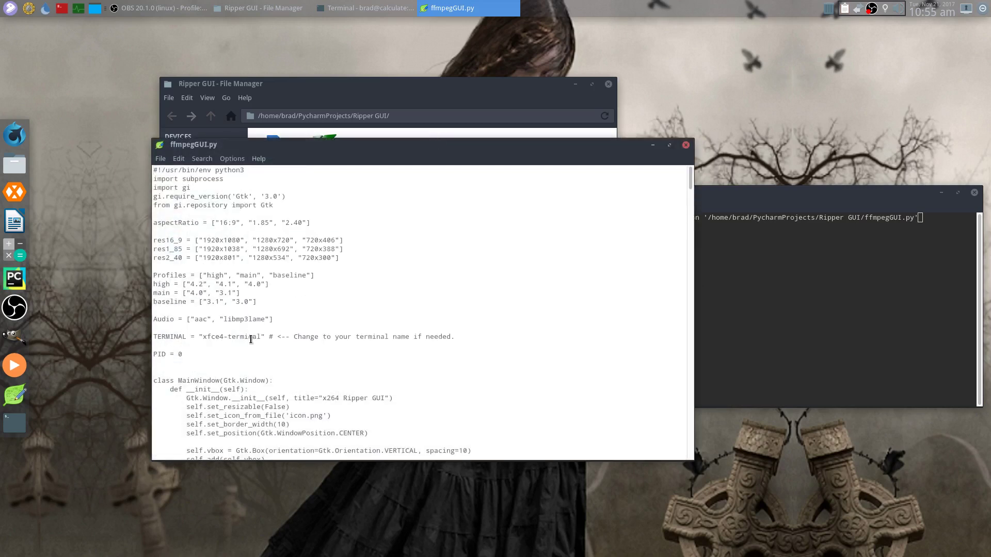
pyautogui.moveTo(202, 336); pyautogui.dragTo(261, 338)
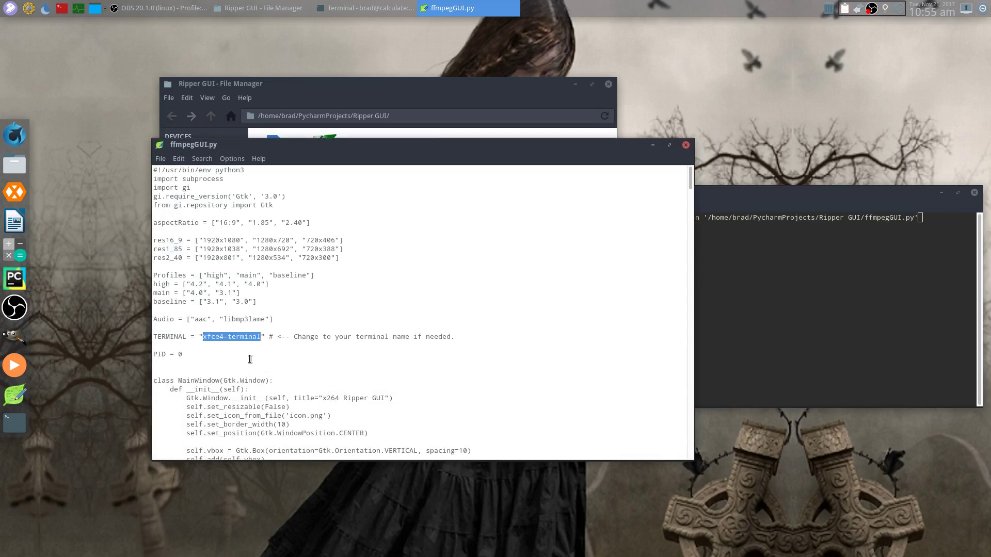
pyautogui.click(224, 338)
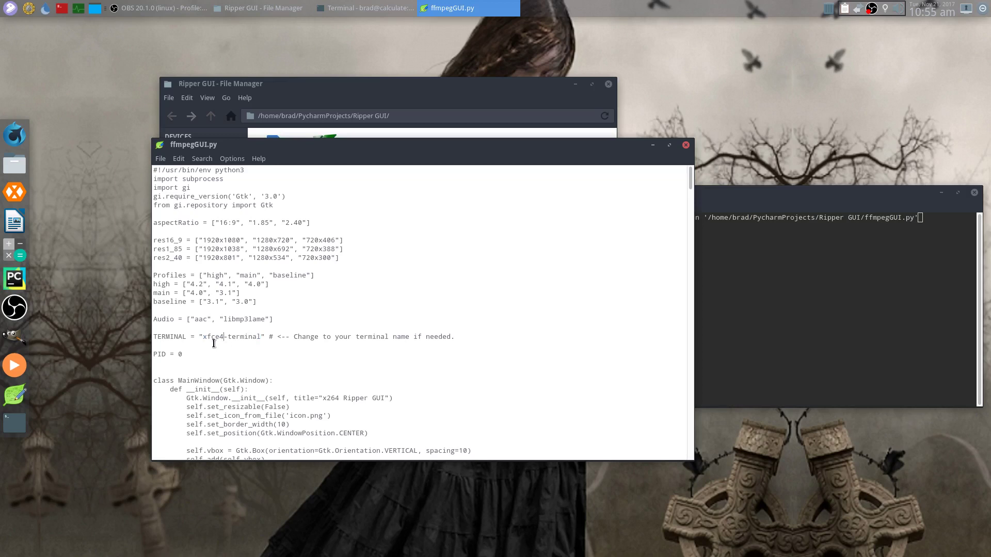
pyautogui.moveTo(203, 337); pyautogui.dragTo(223, 338)
pyautogui.doubleClick(236, 336)
pyautogui.click(216, 336)
pyautogui.moveTo(202, 337); pyautogui.dragTo(261, 336)
pyautogui.click(251, 338)
pyautogui.doubleClick(205, 338)
pyautogui.click(686, 145)
# Run the ffmpegGUI.py script and move the Ripper window to the right
pyautogui.click(660, 266)
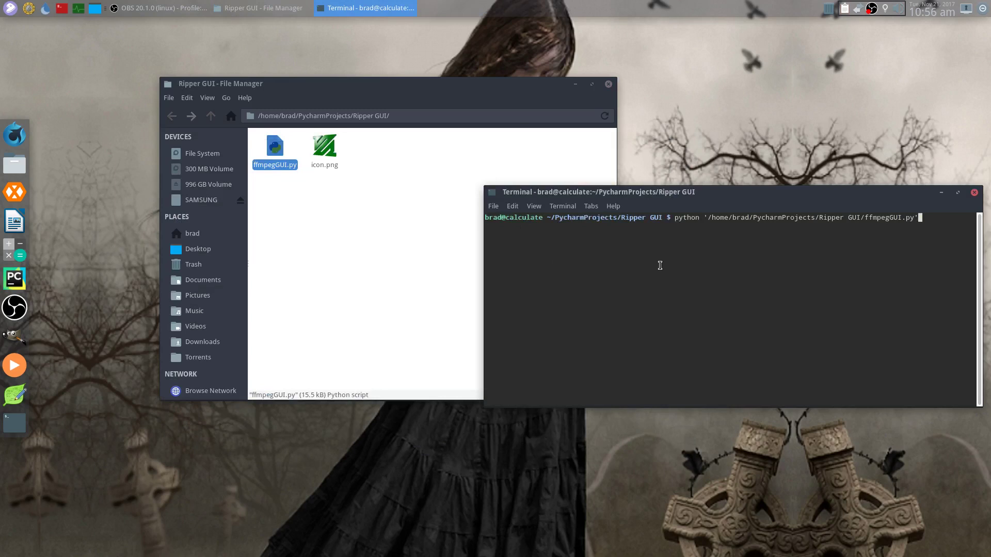
pyautogui.press('Return')
pyautogui.moveTo(503, 163); pyautogui.dragTo(571, 158)
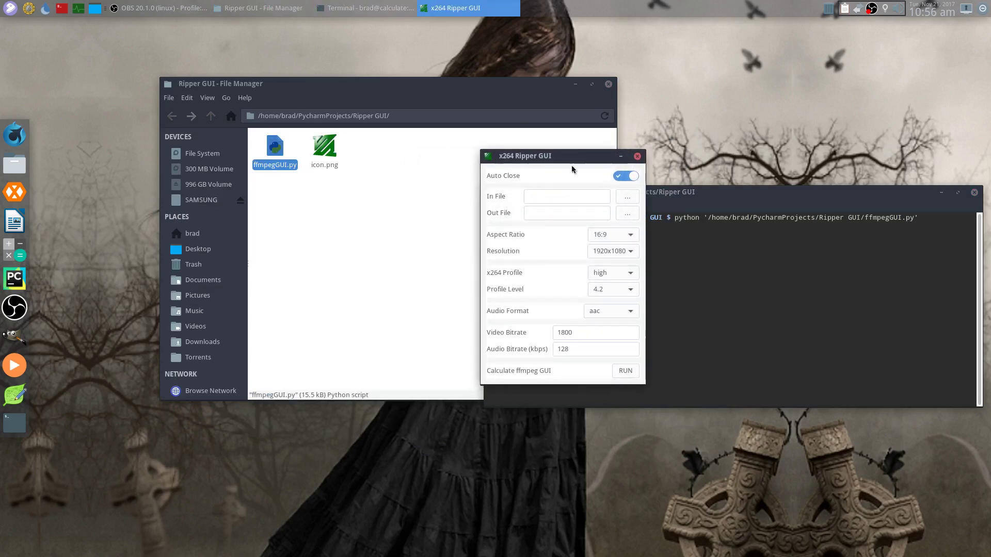
# Set 16:9, 1280x720, profile level 4.1, and the Calculate Linux Gentoo video as In File
pyautogui.click(605, 237)
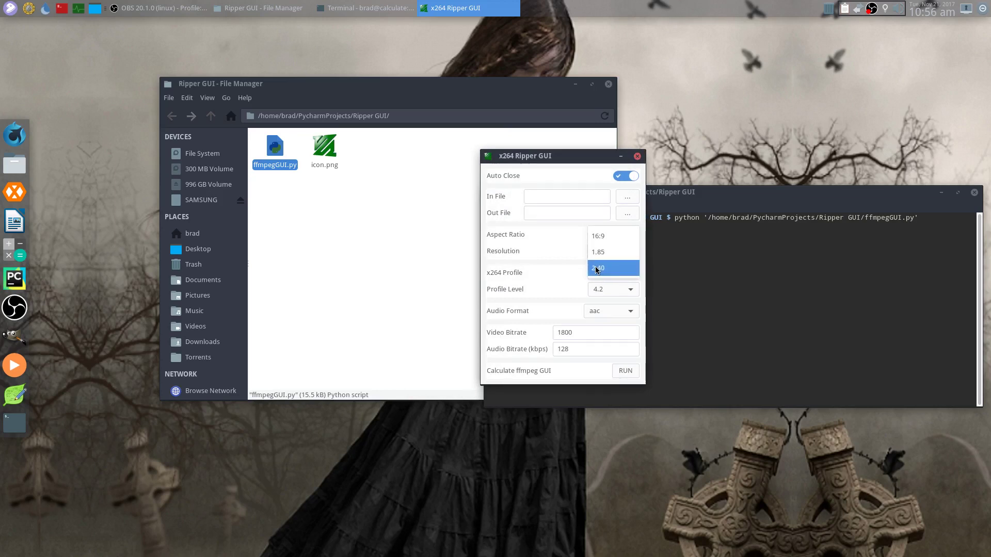
pyautogui.click(600, 238)
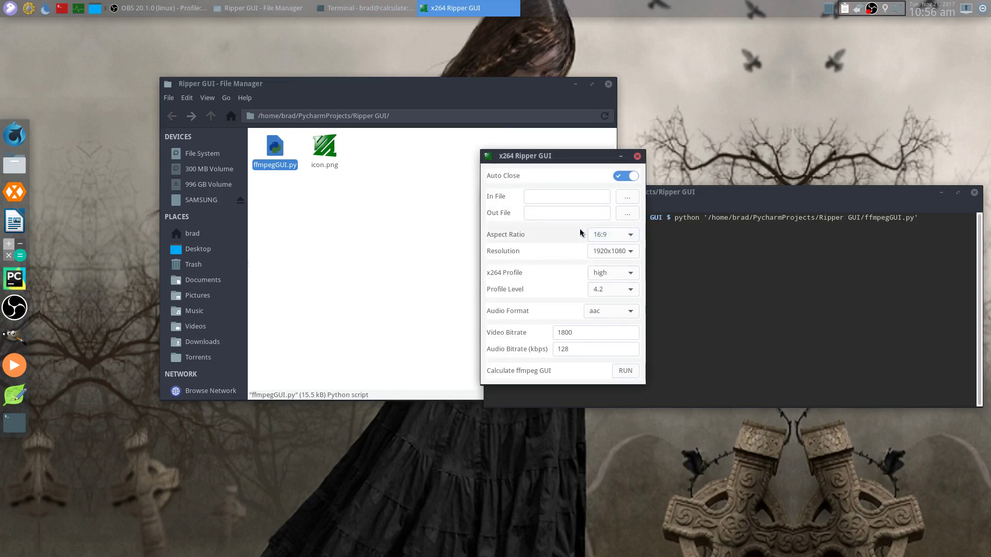
pyautogui.click(618, 252)
pyautogui.click(615, 267)
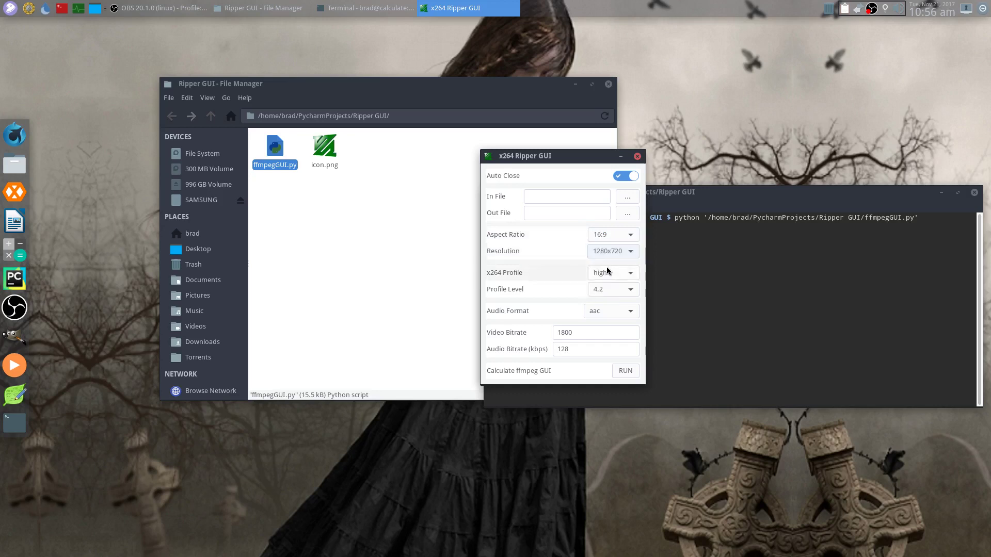
pyautogui.click(598, 289)
pyautogui.click(601, 289)
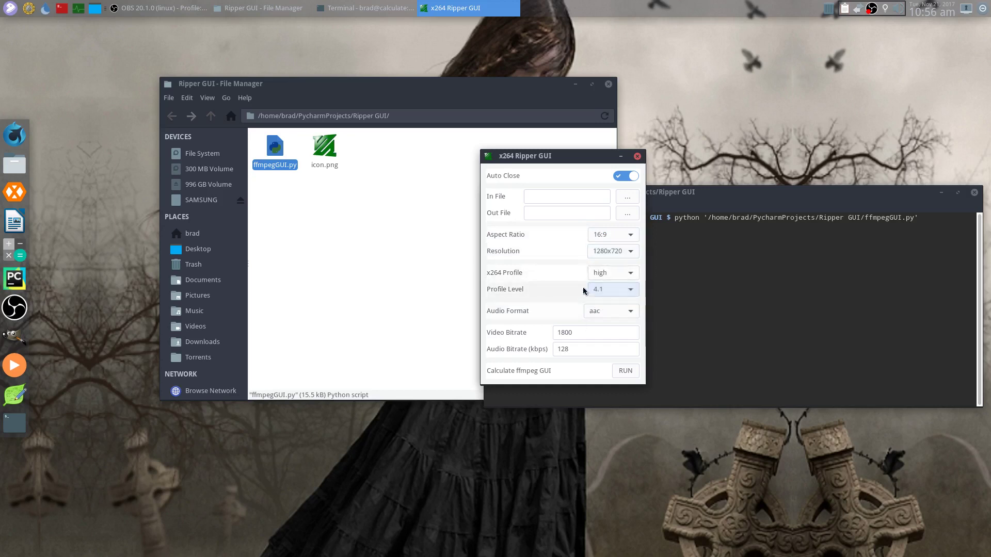
pyautogui.click(627, 197)
pyautogui.doubleClick(430, 130)
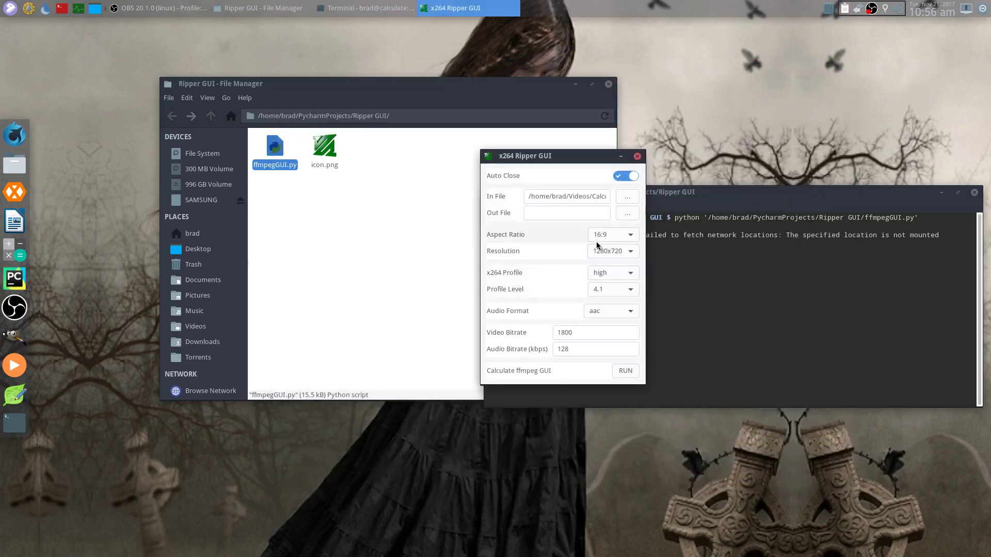
# Set the Out File to encvids in the Videos folder
pyautogui.click(627, 212)
pyautogui.click(301, 210)
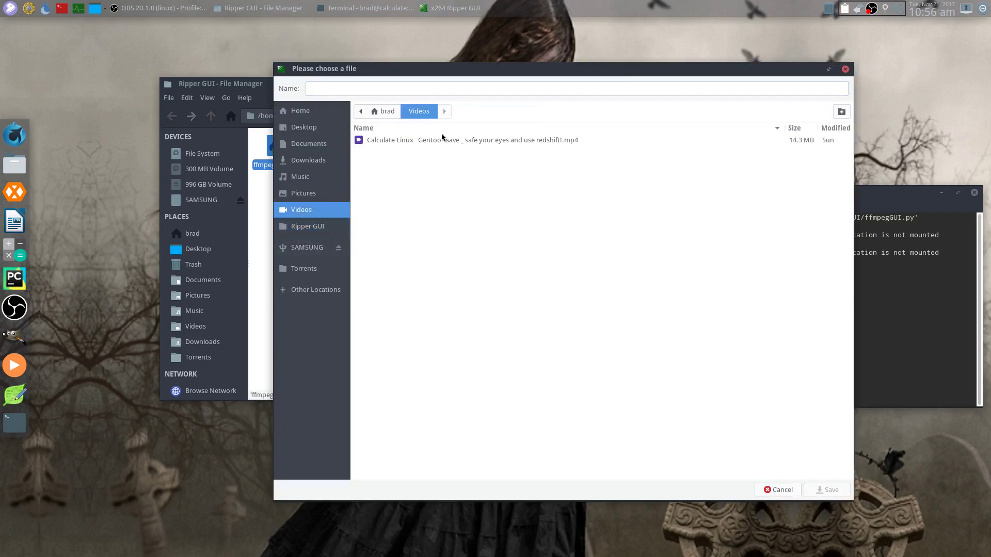
pyautogui.click(426, 92)
pyautogui.write('en')
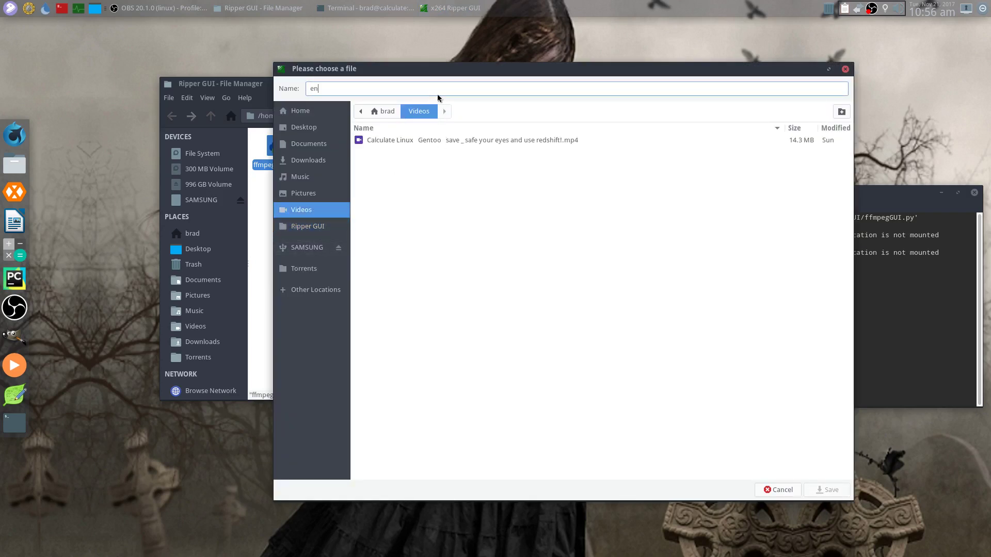
pyautogui.write('cvids')
pyautogui.press('Return')
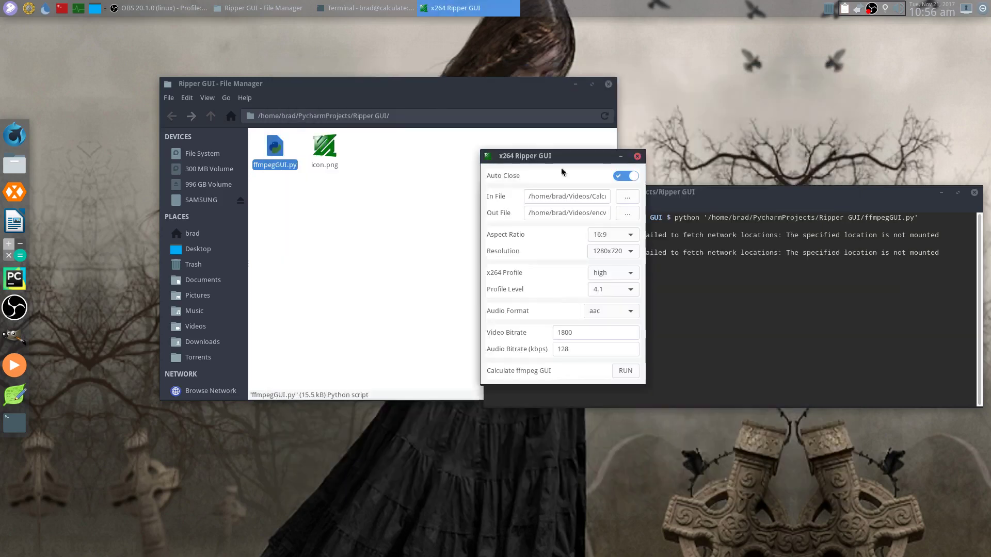
# Keep resolution 1280x720, switch audio to libmp3lame, and set video bitrate to 900
pyautogui.click(617, 252)
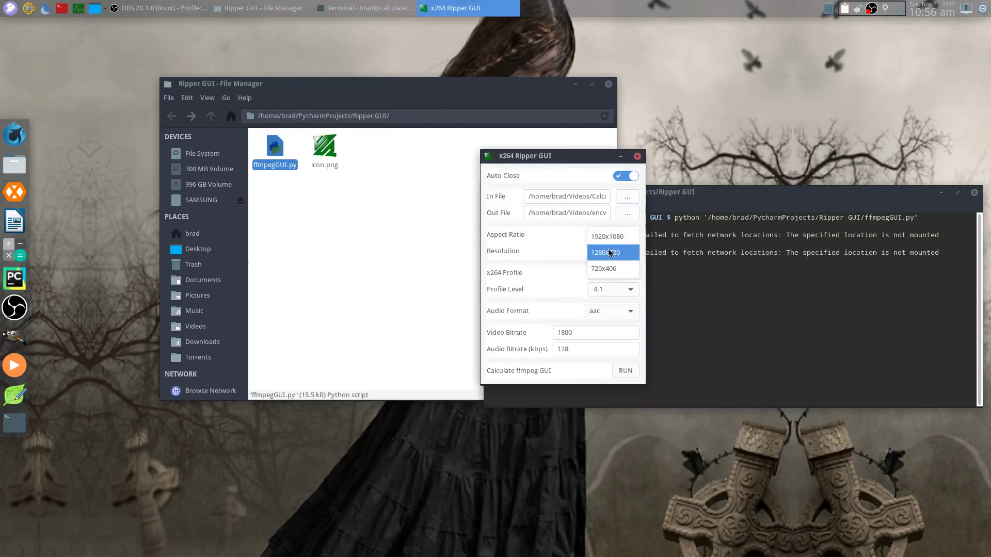
pyautogui.click(609, 252)
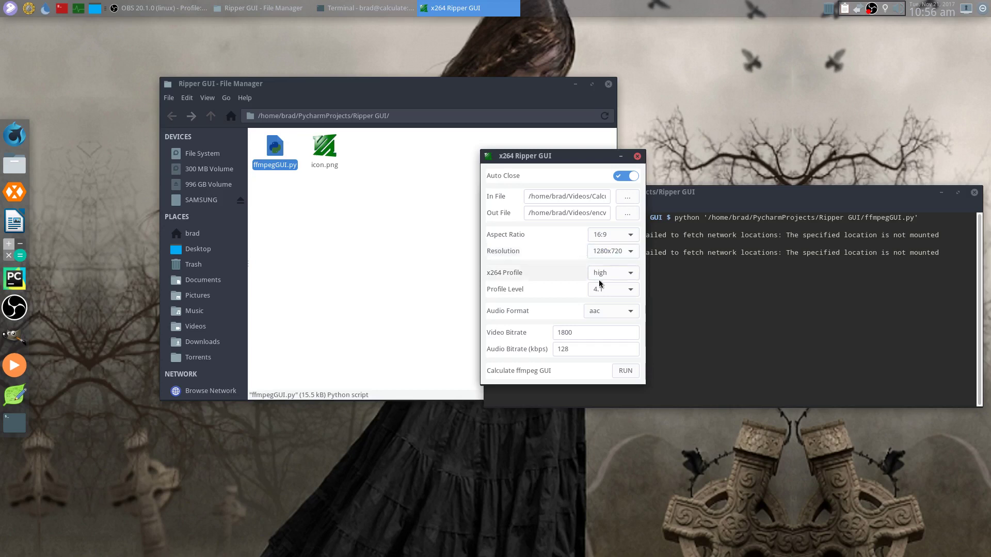
pyautogui.click(597, 313)
pyautogui.click(602, 333)
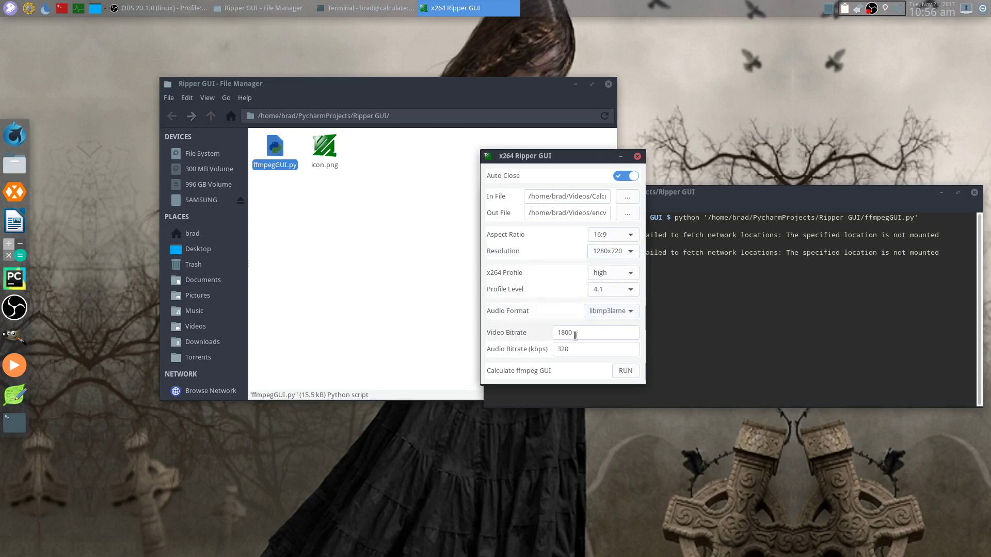
pyautogui.doubleClick(578, 333)
pyautogui.write('90')
# Start the encode, enlarge its output terminal, and point out the High profile, level 4.1 line
pyautogui.click(625, 371)
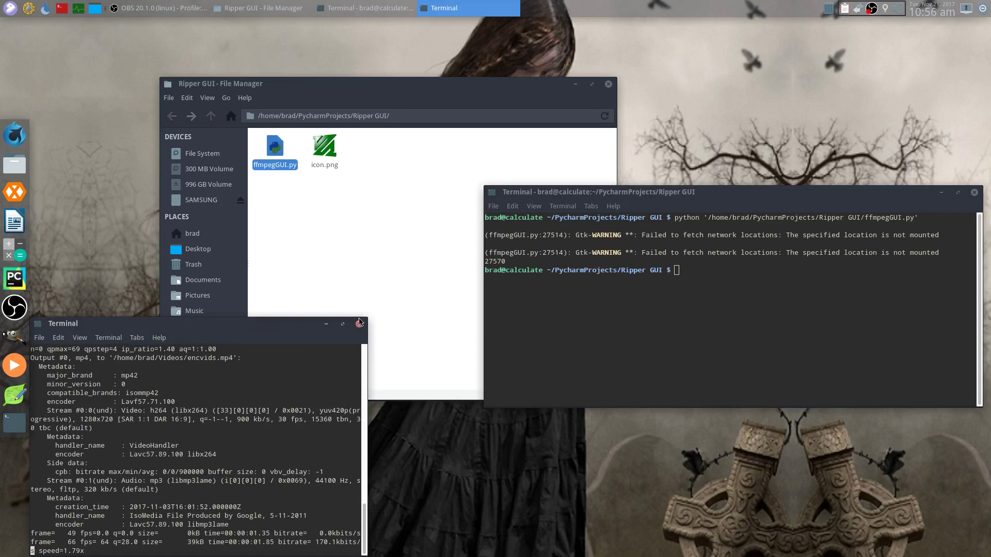
pyautogui.moveTo(365, 319); pyautogui.dragTo(771, 274)
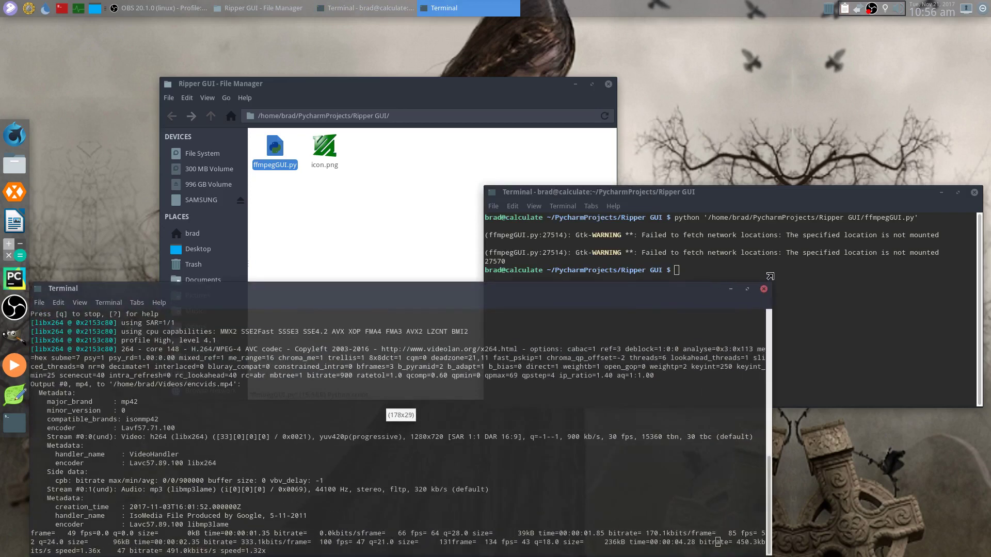
pyautogui.moveTo(507, 286); pyautogui.dragTo(691, 235)
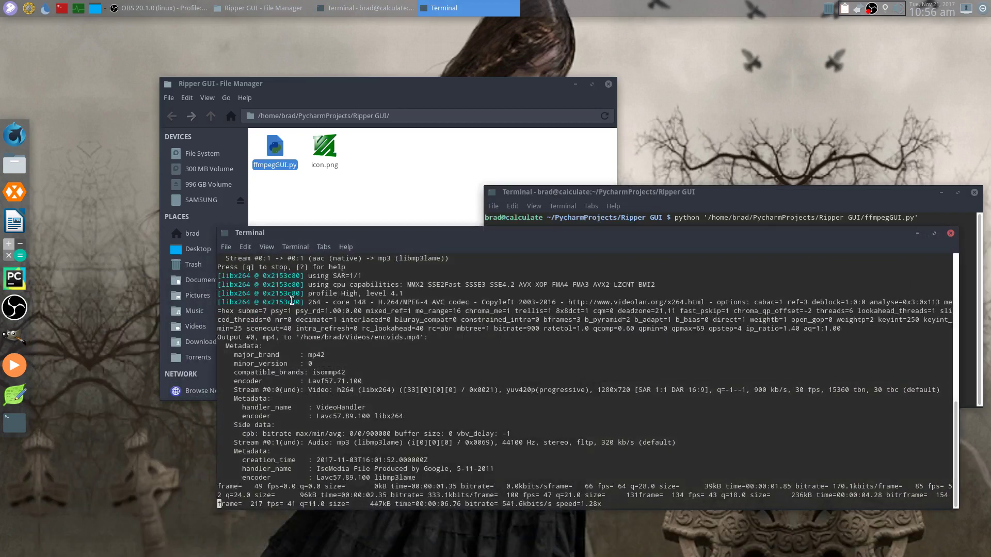
pyautogui.moveTo(309, 302); pyautogui.dragTo(370, 294)
pyautogui.click(373, 303)
pyautogui.click(370, 294)
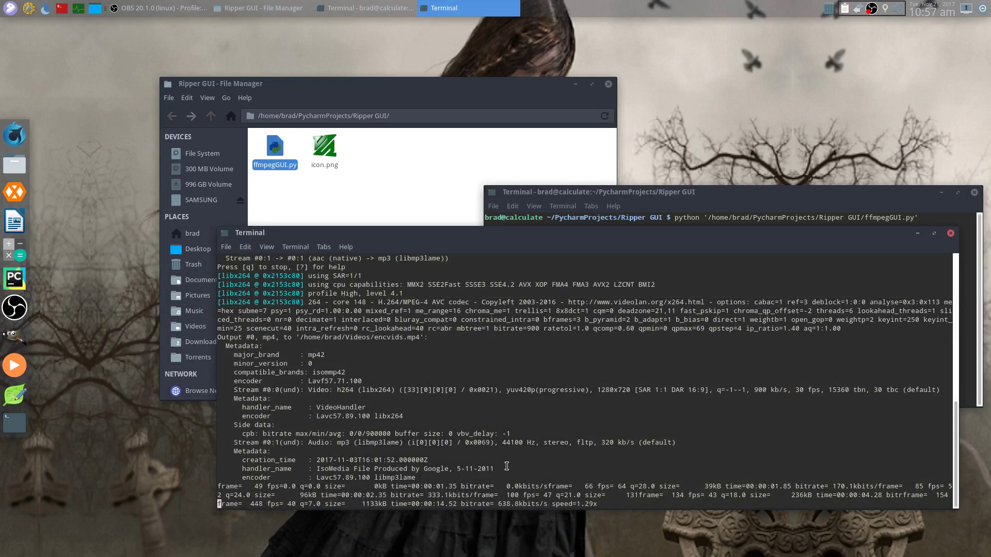
# Shift the upper terminal up-left and bring the file manager forward
pyautogui.click(634, 199)
pyautogui.moveTo(634, 198); pyautogui.dragTo(615, 180)
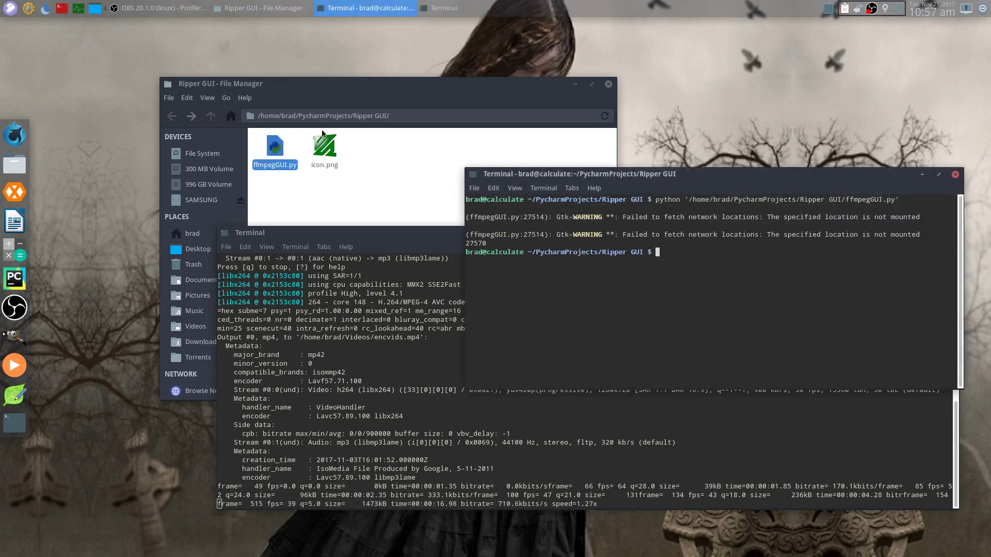
pyautogui.click(305, 197)
# Run mediainfo on the source video dragged in from the Videos folder
pyautogui.click(195, 328)
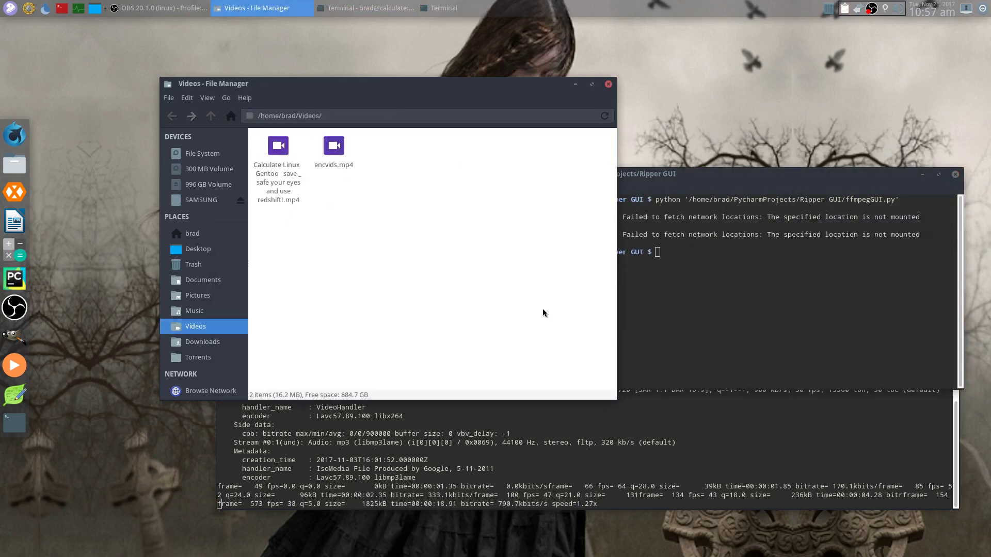
pyautogui.click(670, 278)
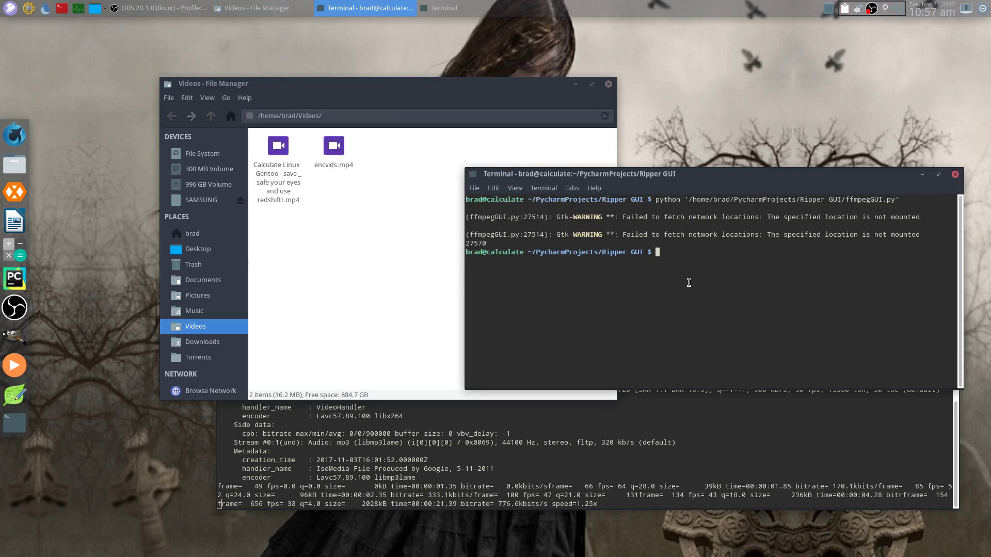
pyautogui.write('mediainfo')
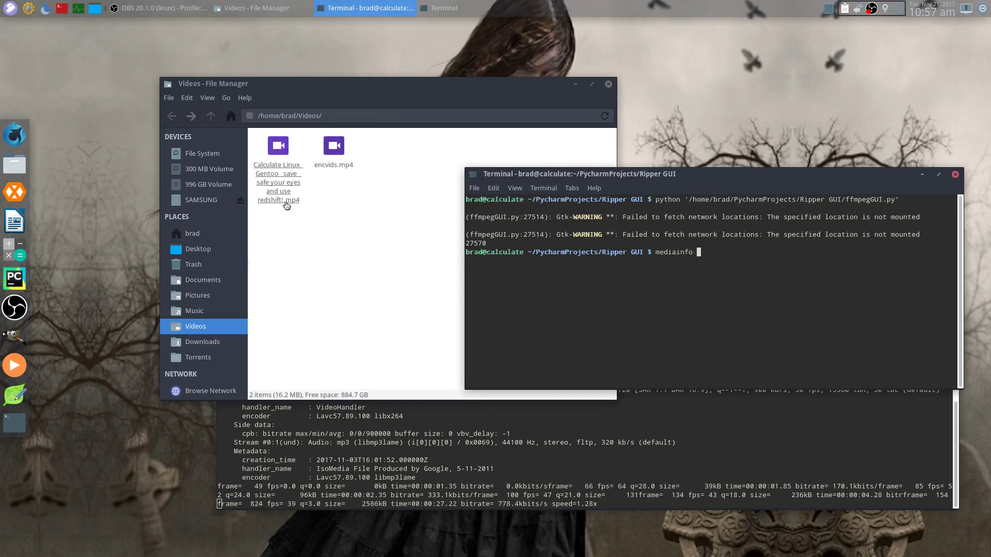
pyautogui.moveTo(278, 178); pyautogui.dragTo(716, 279)
pyautogui.press('Return')
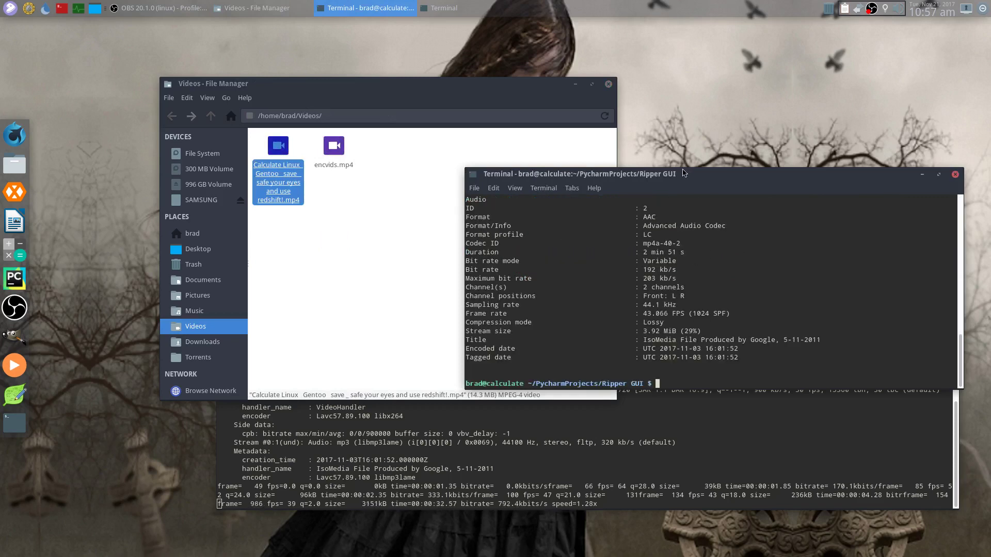
# Enlarge the terminal and scroll through the mediainfo output, checking the Format profile row
pyautogui.moveTo(681, 168); pyautogui.dragTo(693, 61)
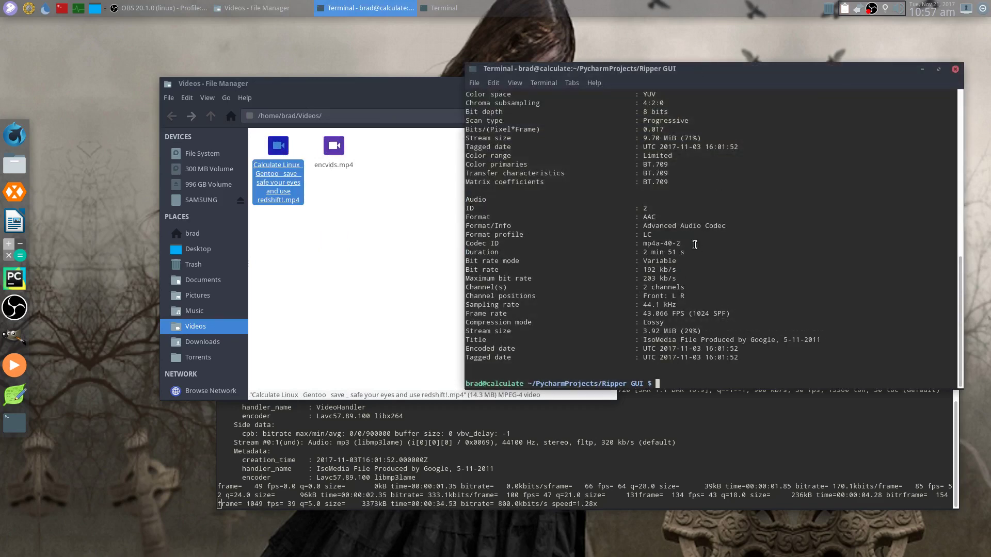
pyautogui.scroll(9, 676, 227)
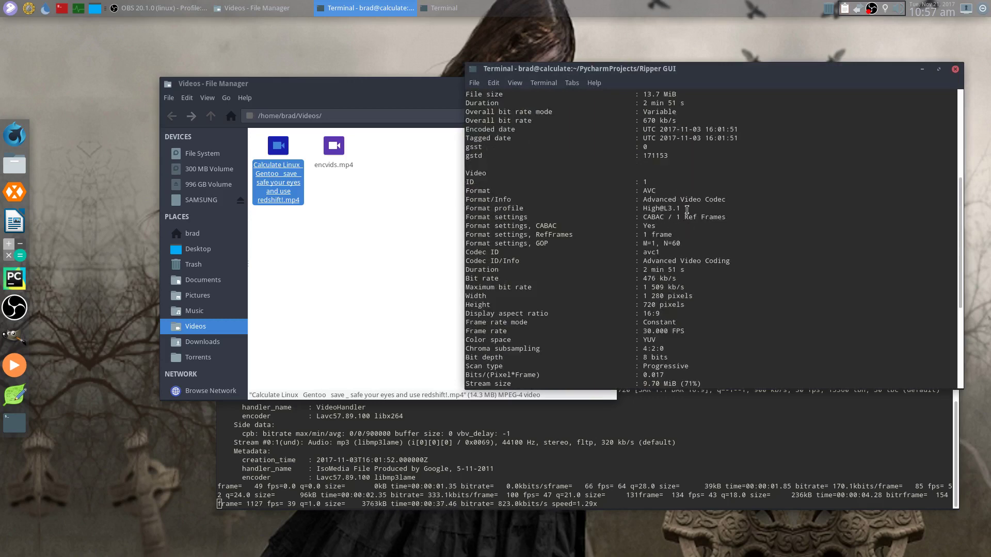
pyautogui.moveTo(661, 208); pyautogui.dragTo(666, 209)
pyautogui.click(664, 211)
pyautogui.scroll(-8, 665, 211)
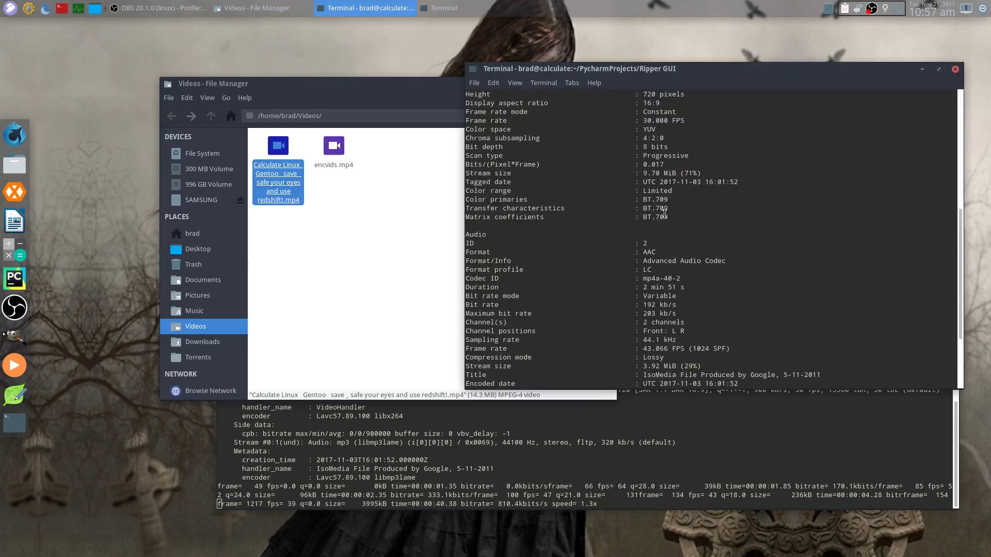
pyautogui.scroll(-2, 666, 249)
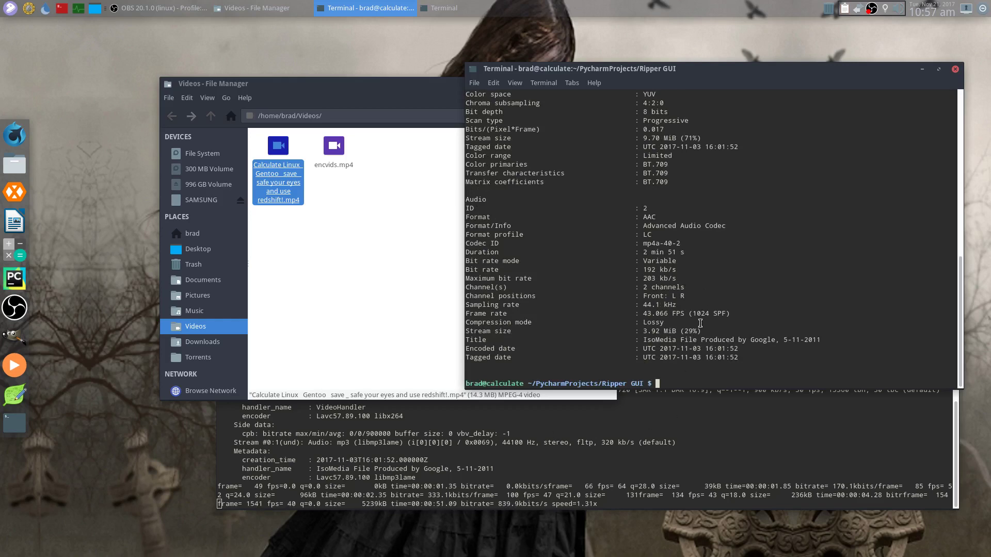
pyautogui.scroll(9, 700, 323)
pyautogui.scroll(3, 700, 321)
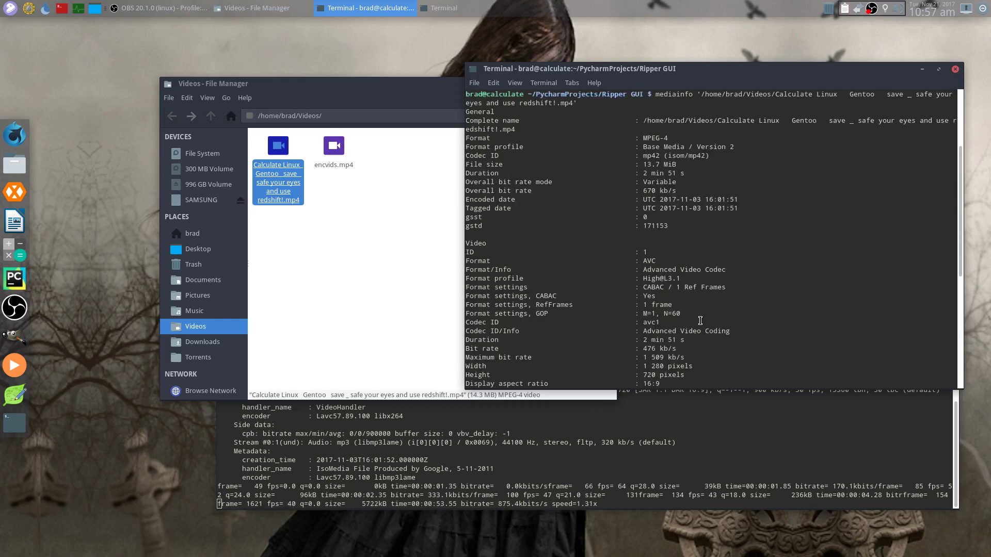
pyautogui.scroll(-12, 700, 321)
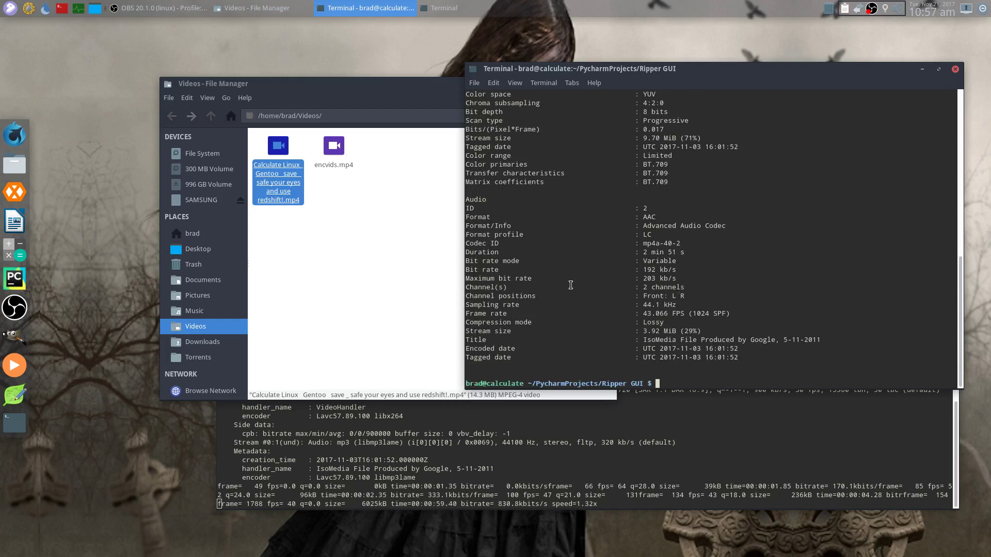
pyautogui.moveTo(680, 69)
pyautogui.mouseDown()
pyautogui.moveTo(685, 110)
pyautogui.moveTo(676, 86)
pyautogui.mouseUp()
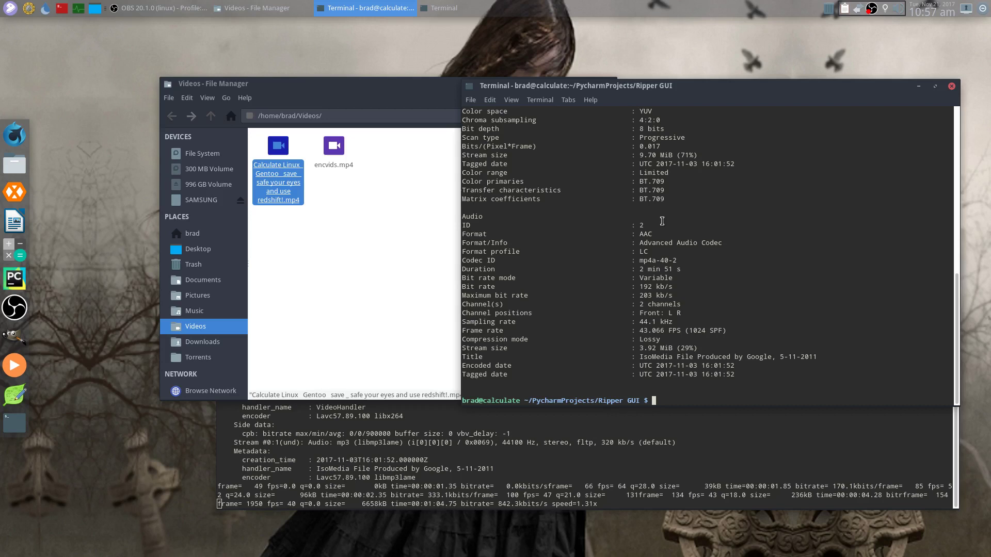
# Open a new terminal in the Ripper GUI folder and relaunch ffmpegGUI.py with the pasted command
pyautogui.click(172, 116)
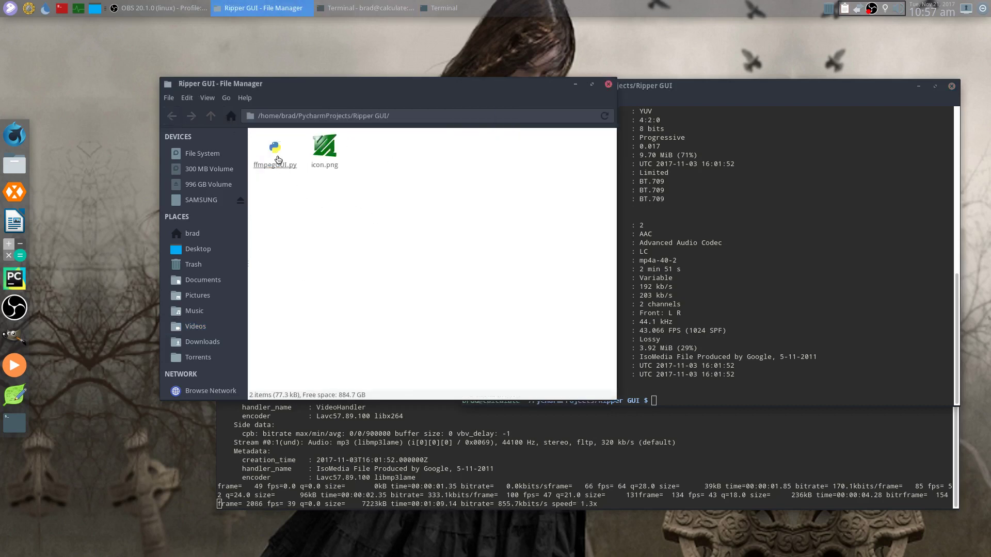
pyautogui.rightClick(325, 203)
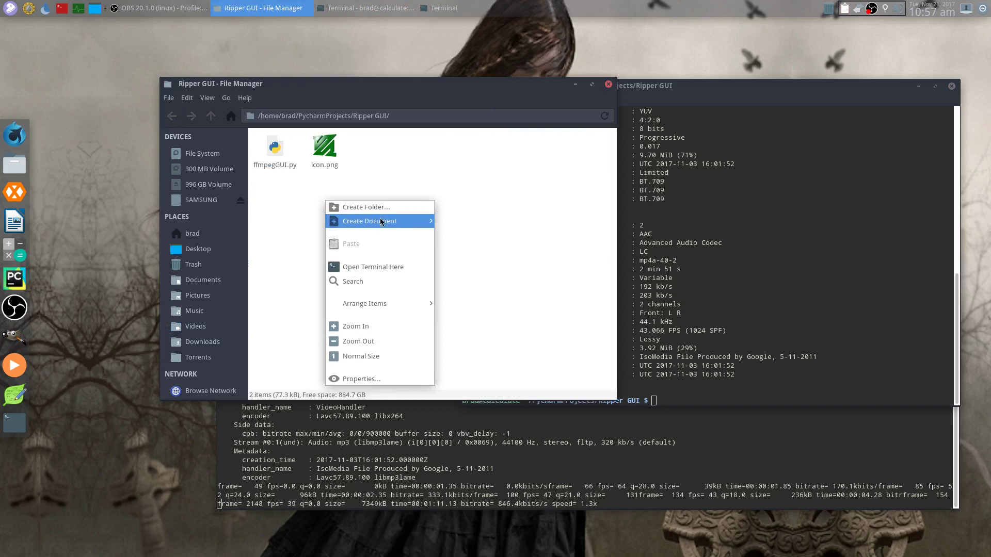
pyautogui.click(381, 266)
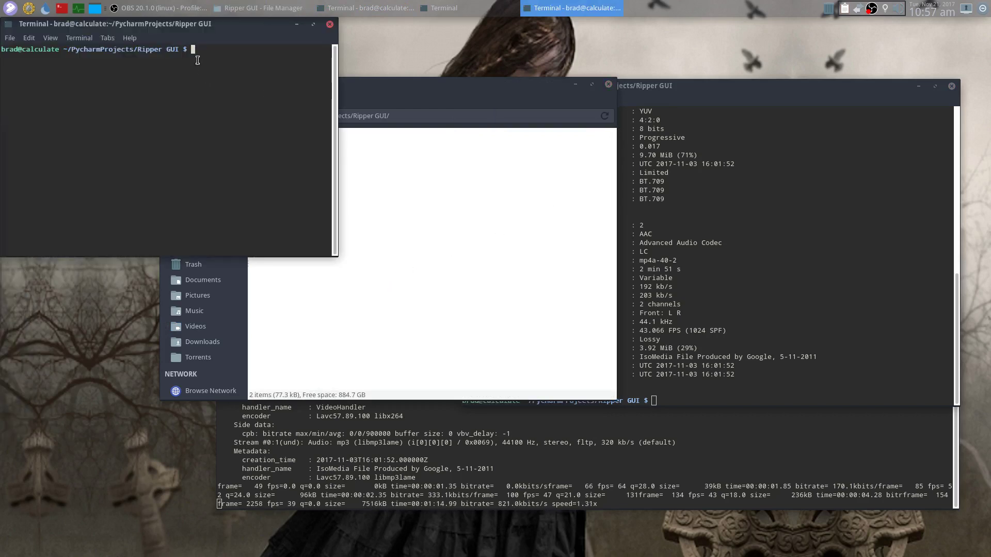
pyautogui.moveTo(199, 21); pyautogui.dragTo(757, 113)
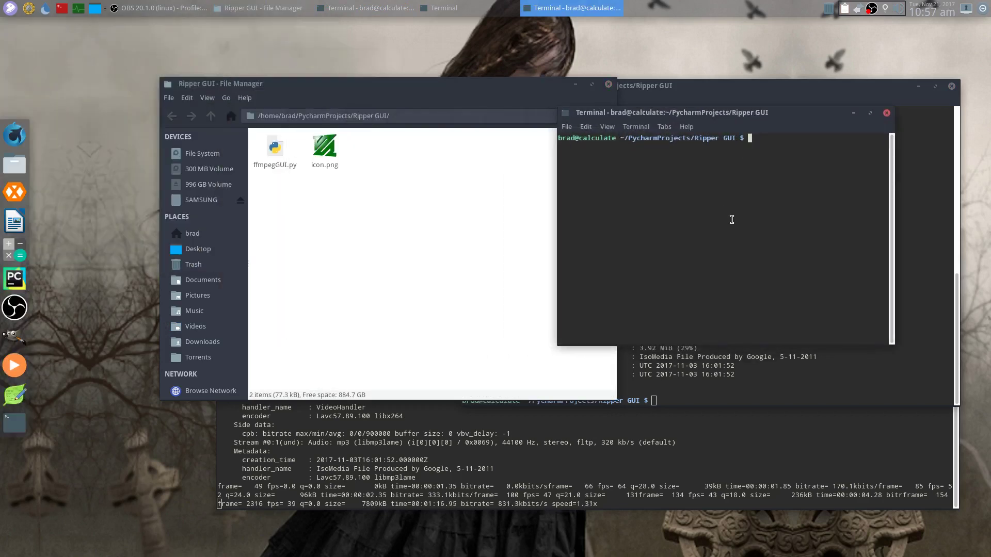
pyautogui.write("python '/home/brad/PycharmProjects/Ripper GUI/ffmpegGUI.py'")
pyautogui.press('Return')
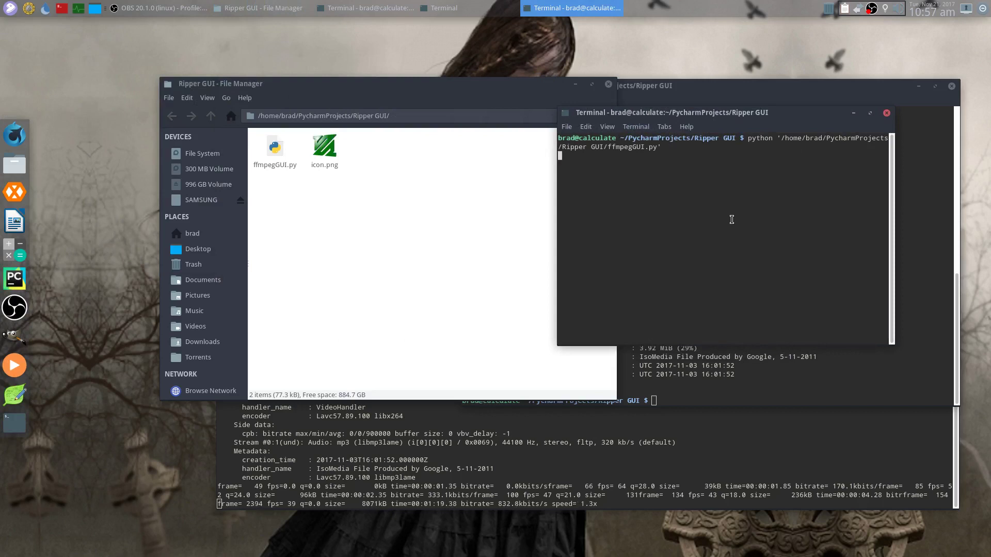
# Try the x264 profile main, then return it to high
pyautogui.moveTo(493, 169); pyautogui.dragTo(653, 153)
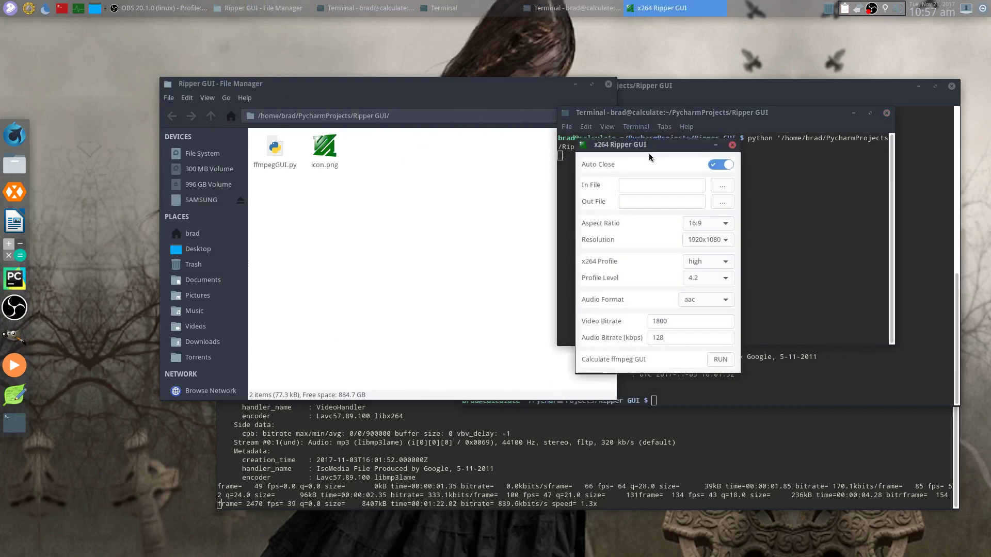
pyautogui.click(702, 264)
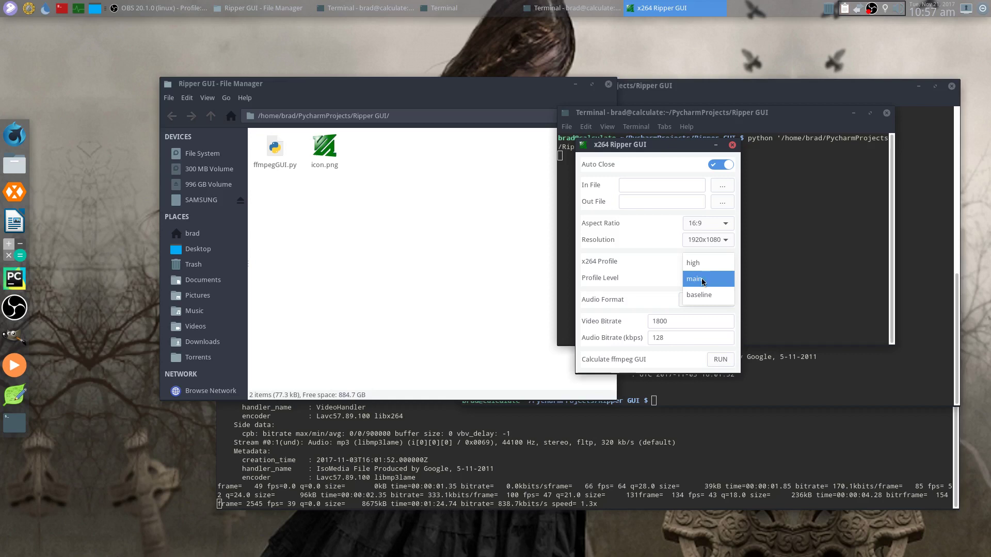
pyautogui.click(691, 278)
pyautogui.click(717, 261)
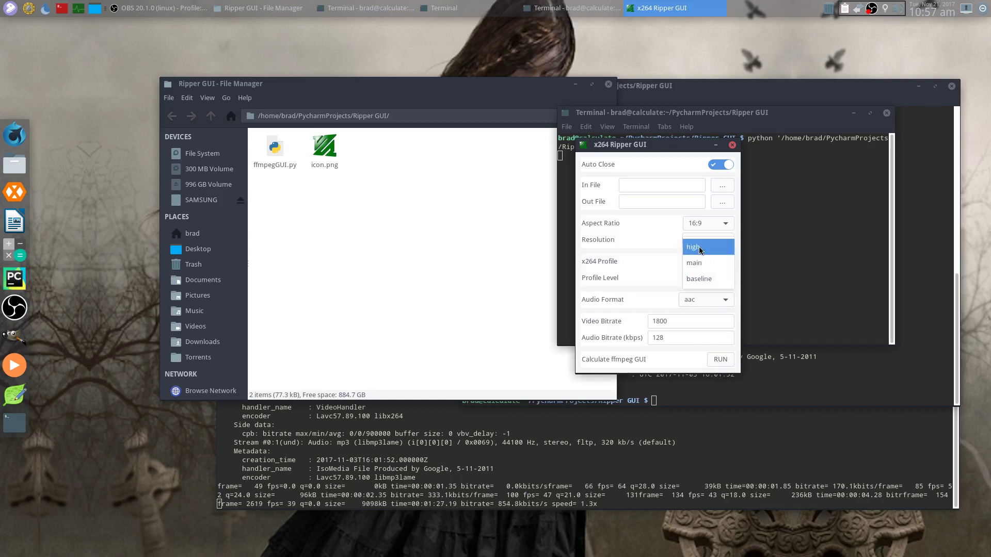
pyautogui.click(710, 249)
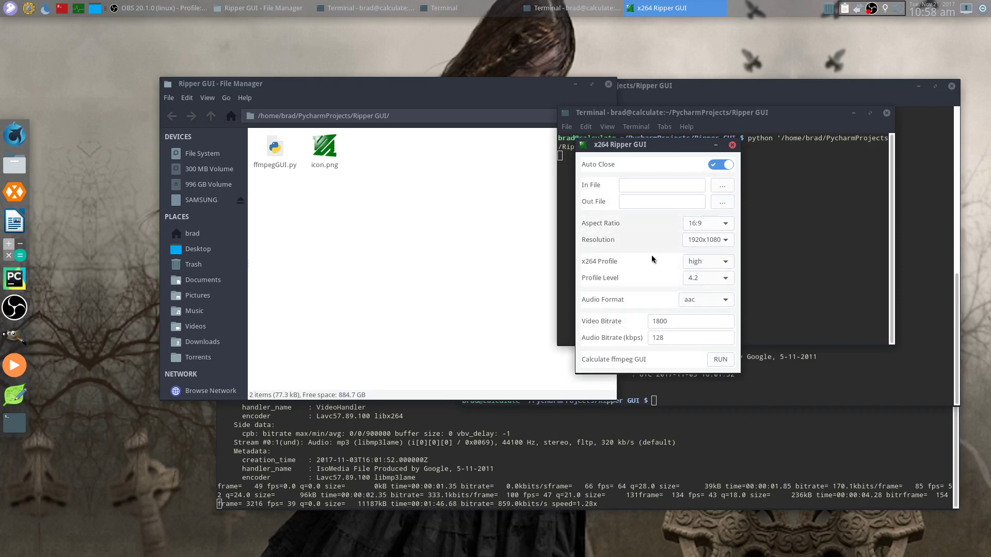
# Switch the resolution to 720x406, then back to 1280x720
pyautogui.click(691, 240)
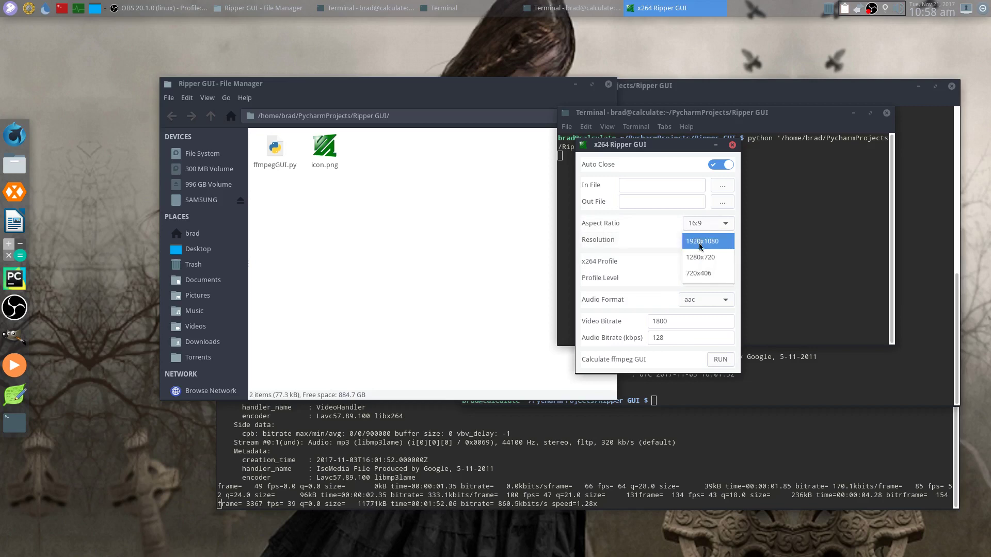
pyautogui.click(703, 272)
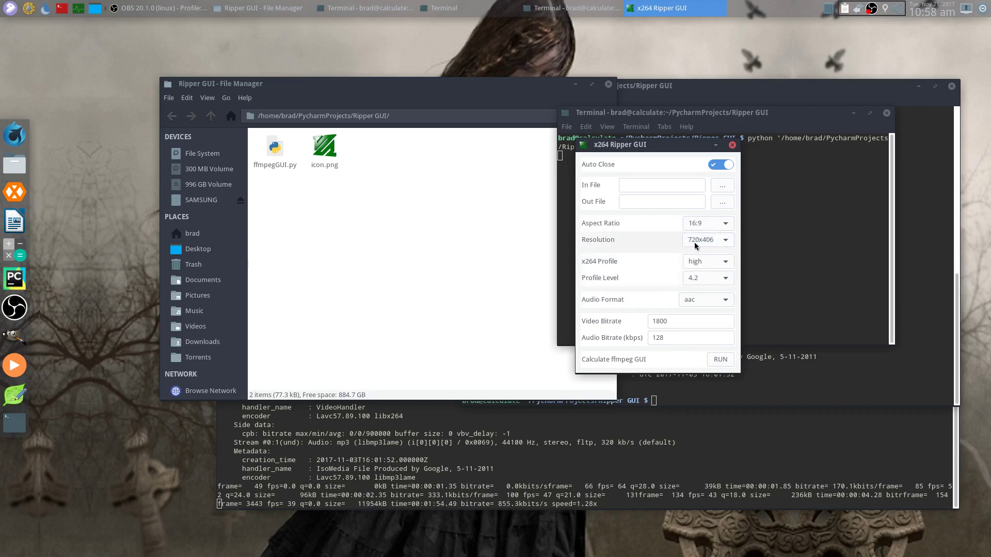
pyautogui.click(707, 241)
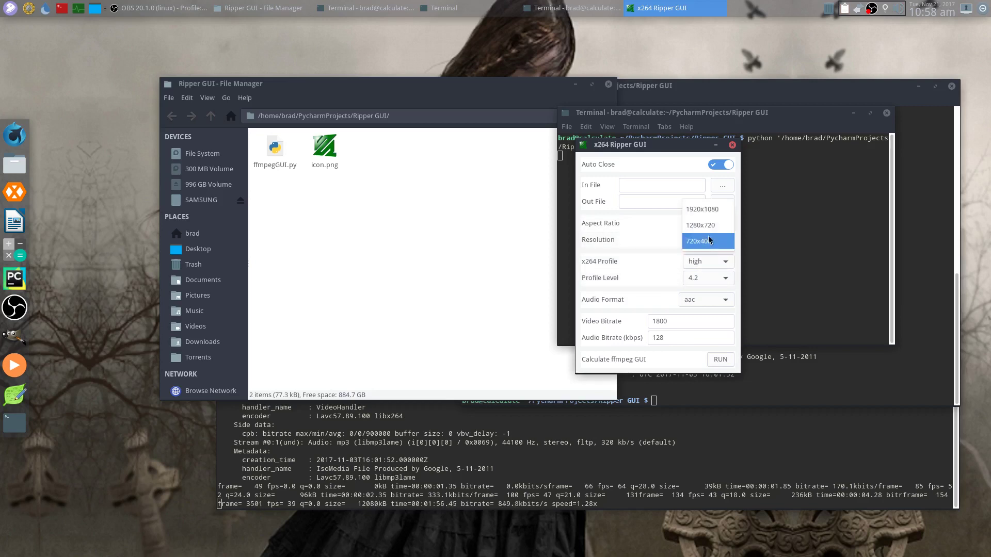
pyautogui.click(704, 227)
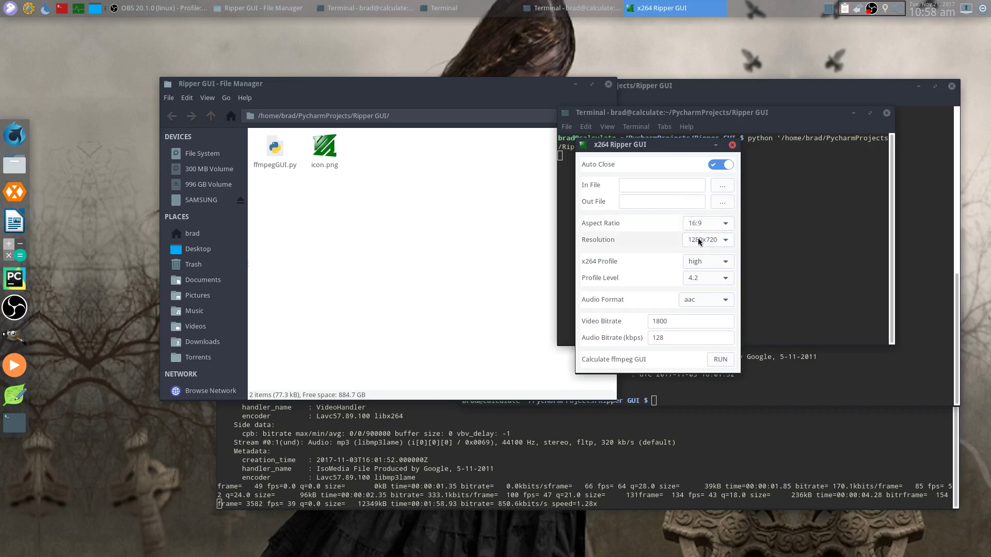
pyautogui.click(712, 240)
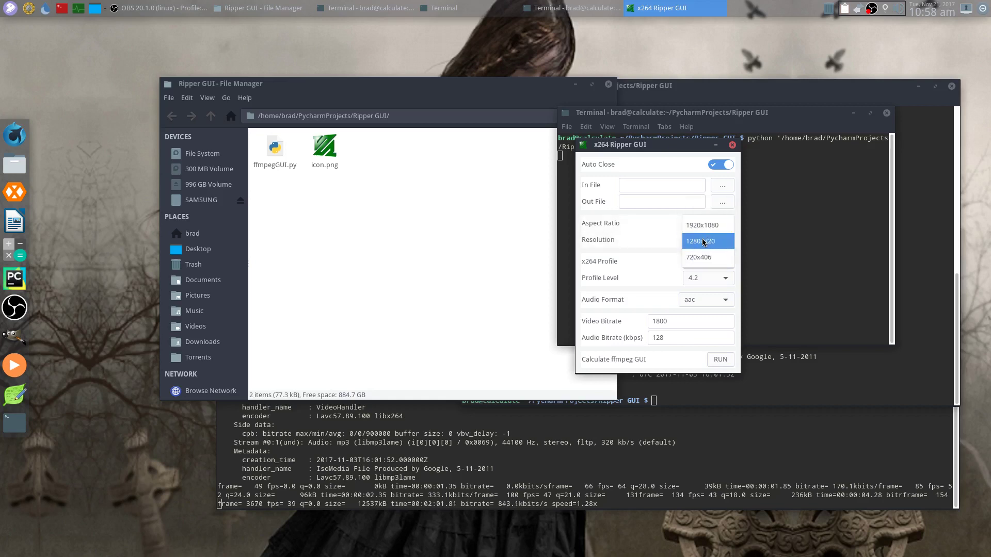
pyautogui.click(706, 241)
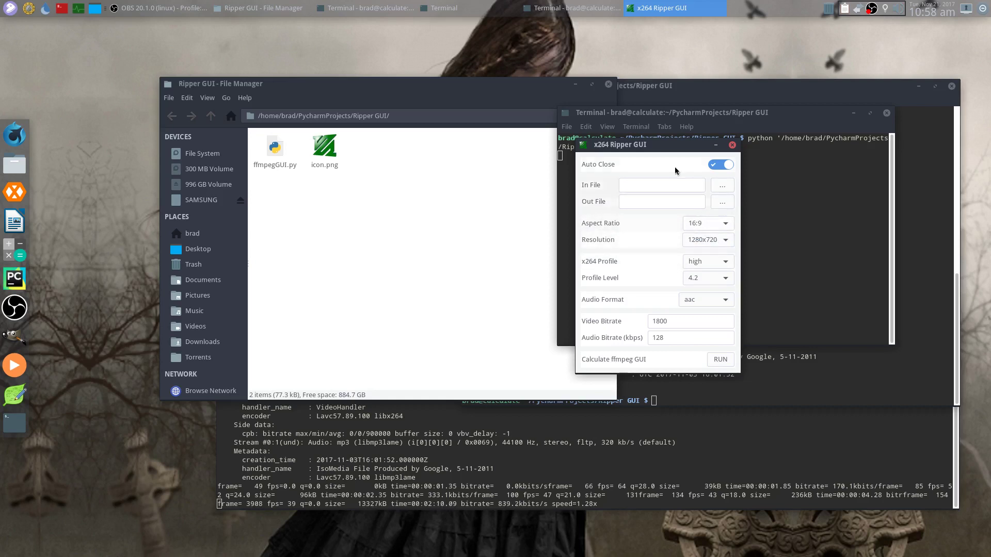
# Set the aspect ratio to 1.85, keeping resolution 1920x1038
pyautogui.moveTo(672, 153); pyautogui.dragTo(708, 172)
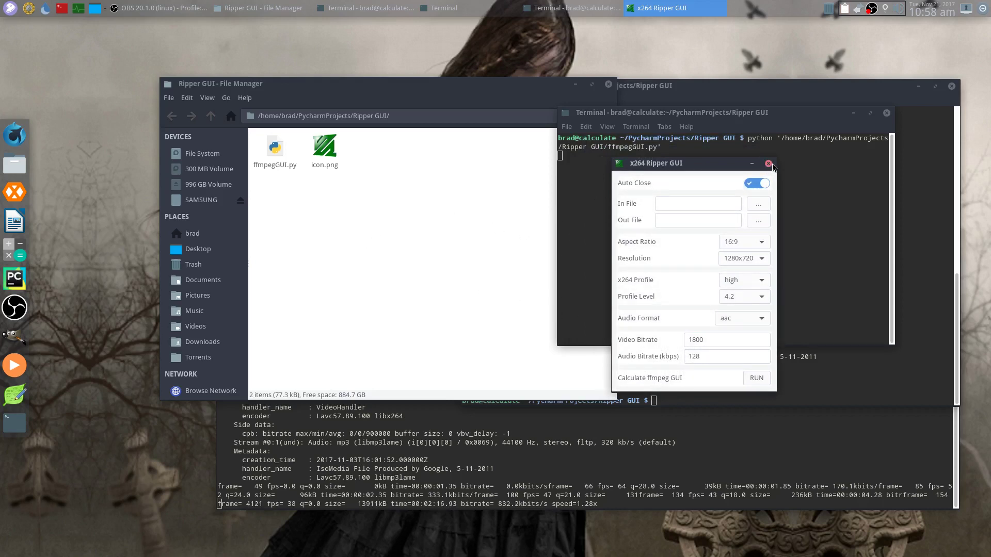
pyautogui.click(751, 241)
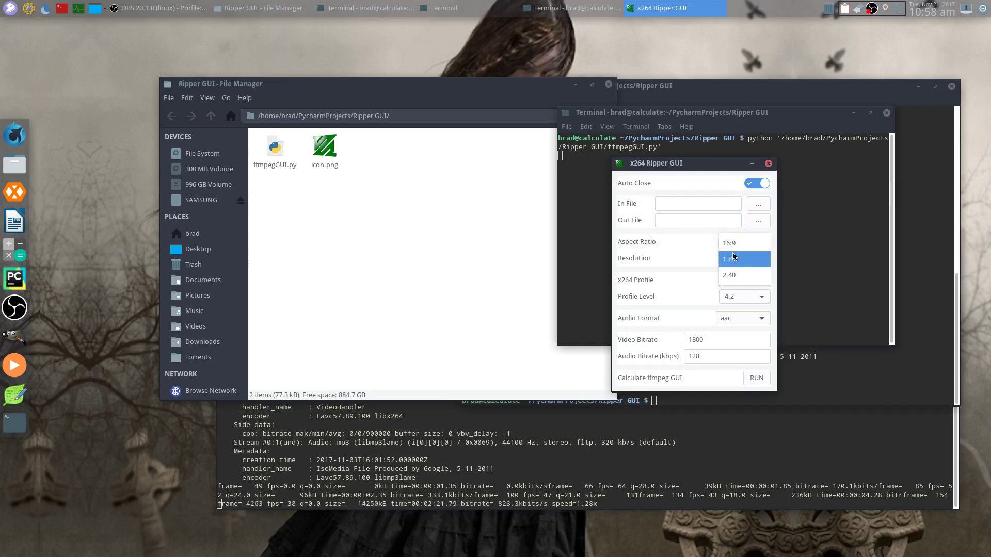
pyautogui.click(732, 261)
pyautogui.click(751, 263)
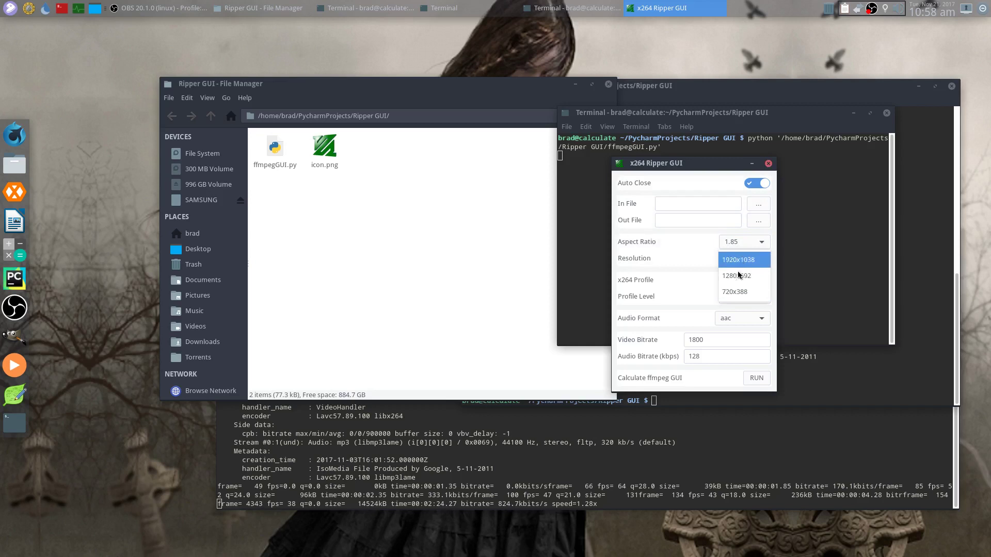
pyautogui.click(745, 260)
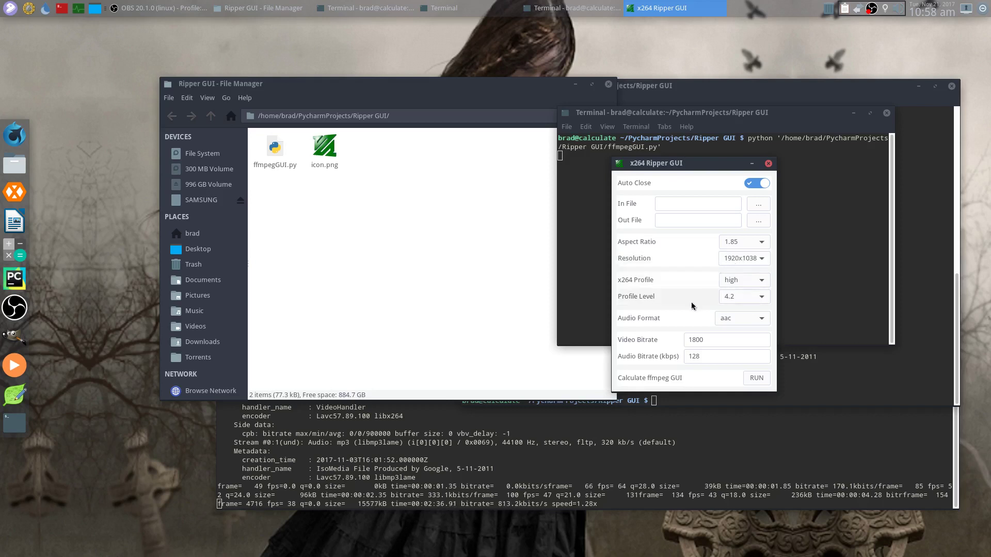
# Set profile level 4.1 and confirm it stays selected
pyautogui.click(721, 296)
pyautogui.click(731, 314)
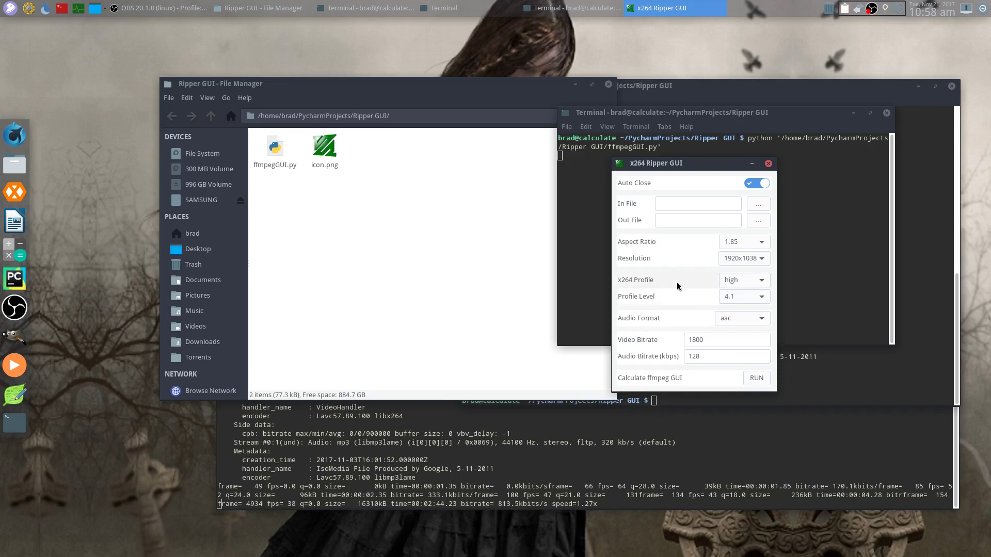
pyautogui.click(729, 295)
pyautogui.click(730, 297)
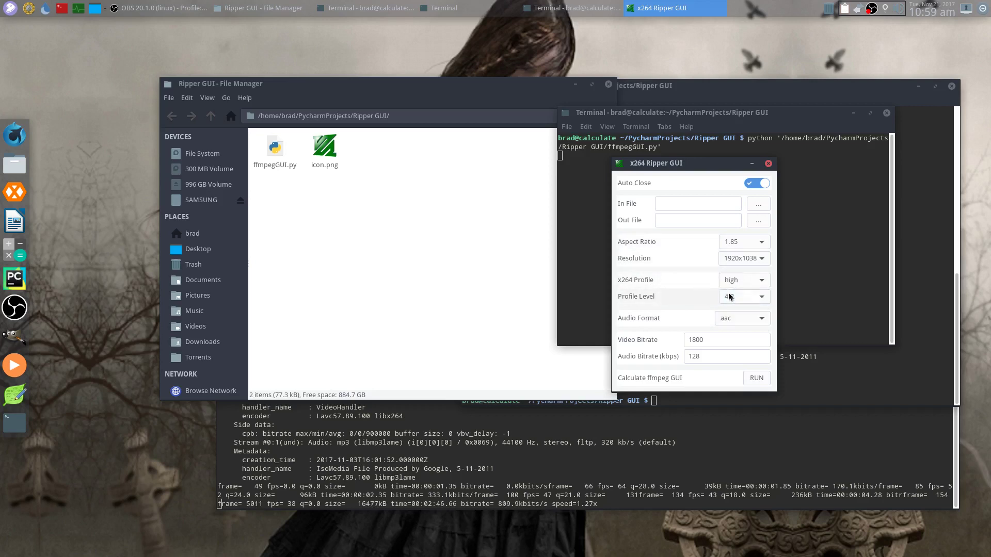
pyautogui.click(729, 296)
pyautogui.click(697, 316)
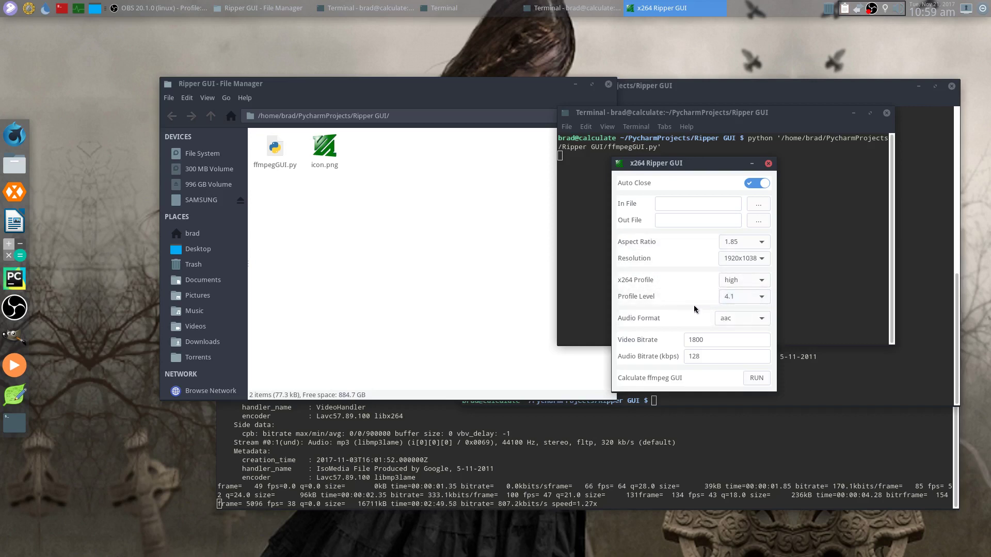
pyautogui.moveTo(693, 163); pyautogui.dragTo(718, 189)
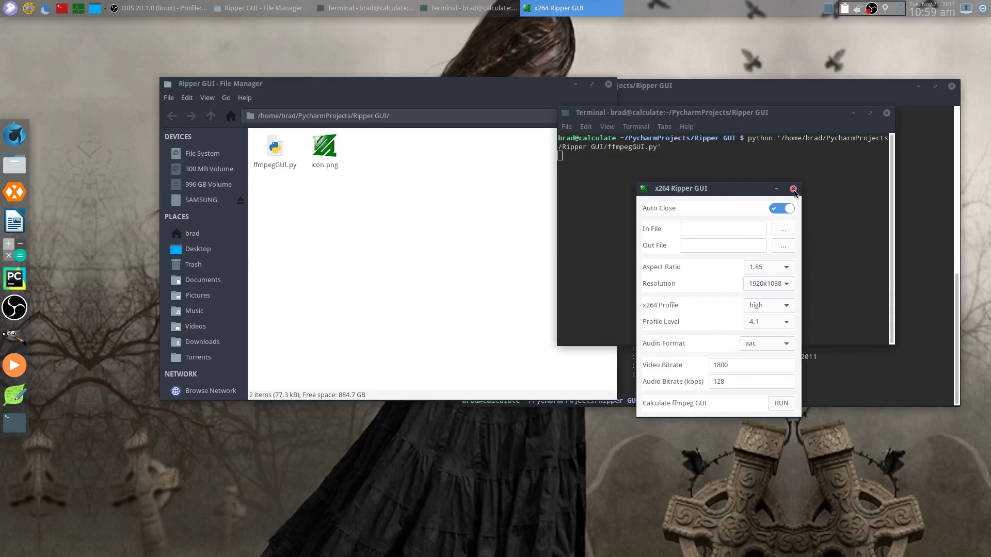
# Close the encoder, play encvids.mp4 from Videos in VLC, then close VLC
pyautogui.click(793, 189)
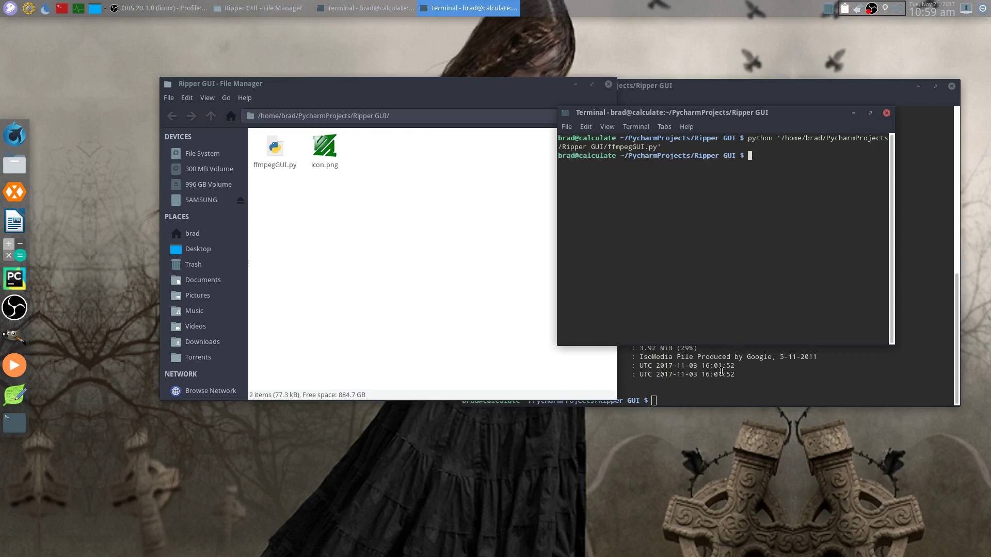
pyautogui.click(196, 326)
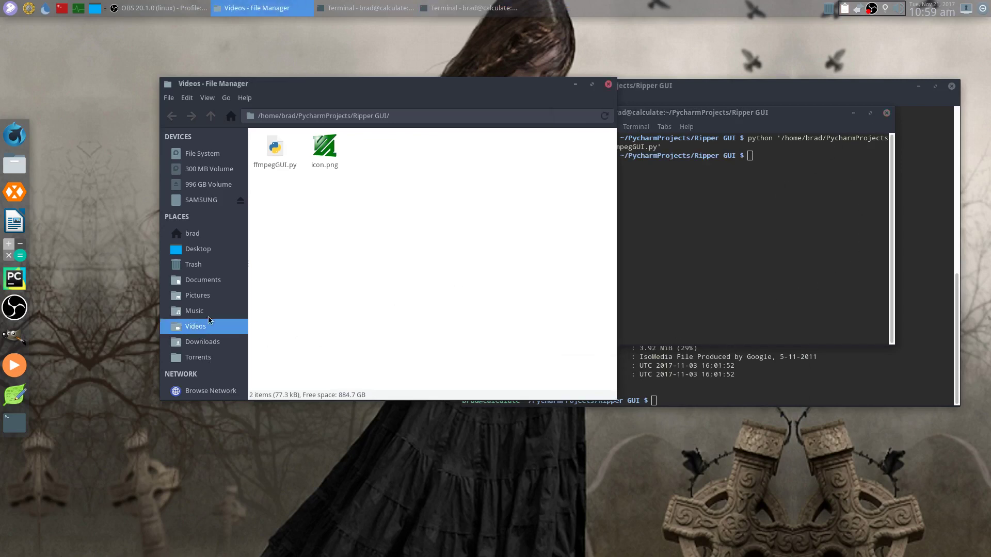
pyautogui.click(338, 155)
pyautogui.doubleClick(338, 156)
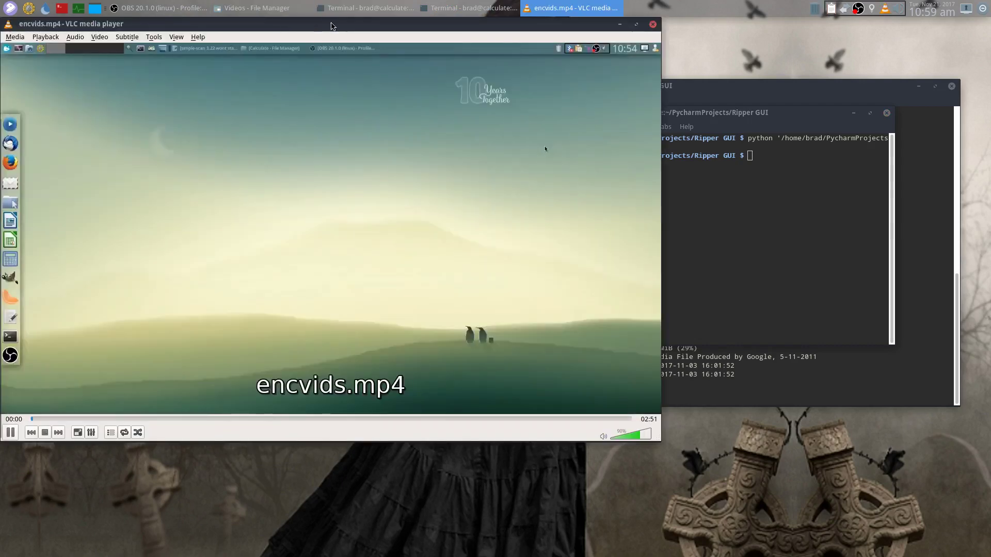
pyautogui.moveTo(331, 26); pyautogui.dragTo(499, 103)
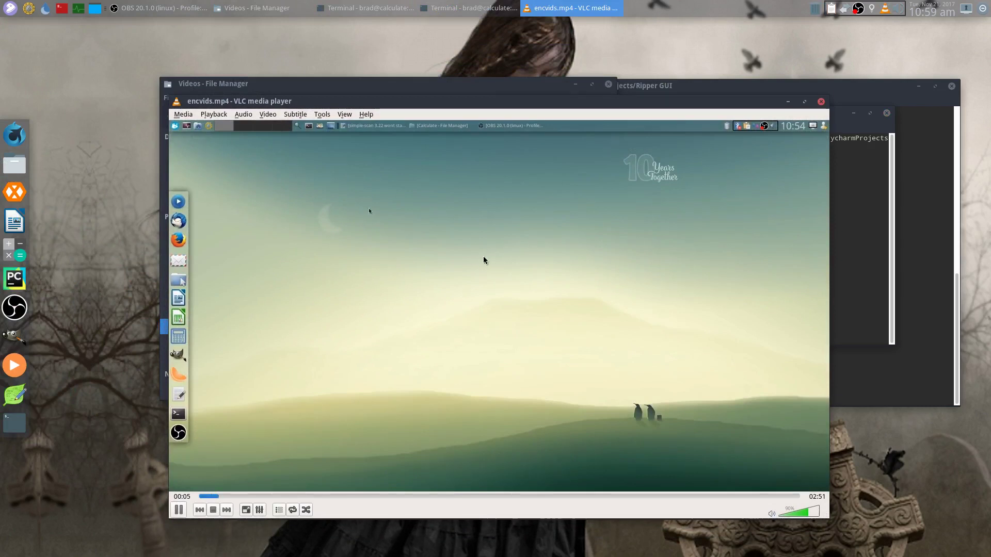
pyautogui.click(820, 102)
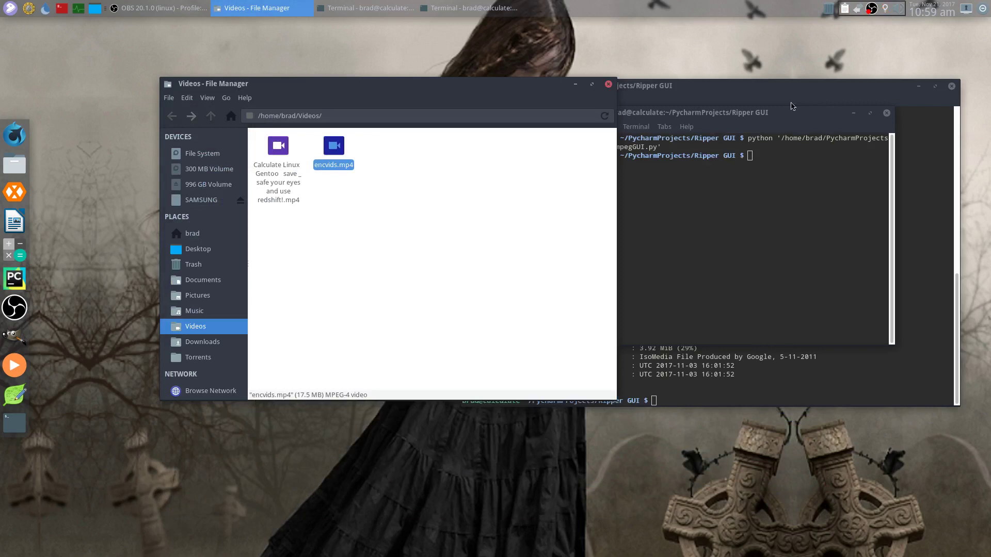
# Run mediainfo on encvids.mp4 in the project terminal
pyautogui.click(699, 237)
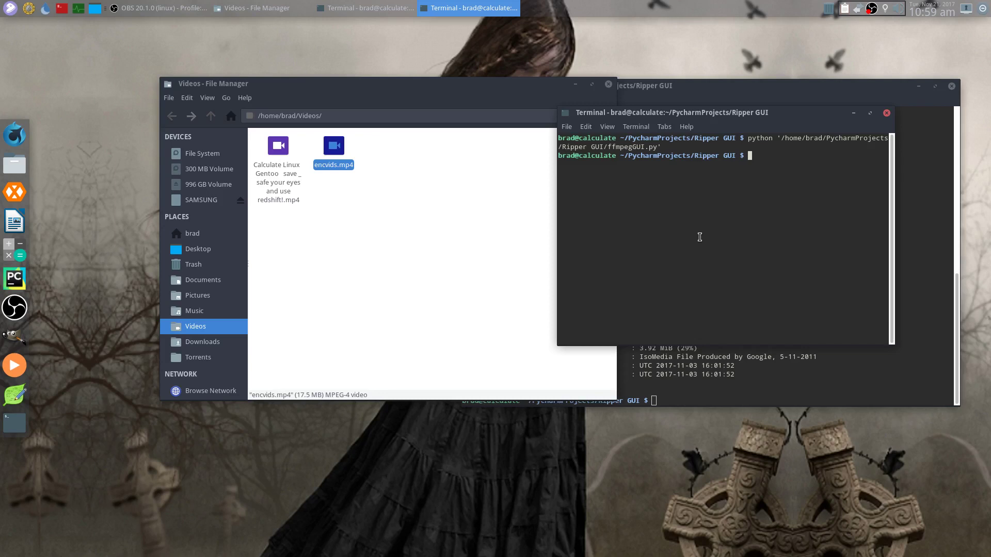
pyautogui.write('mediainfo')
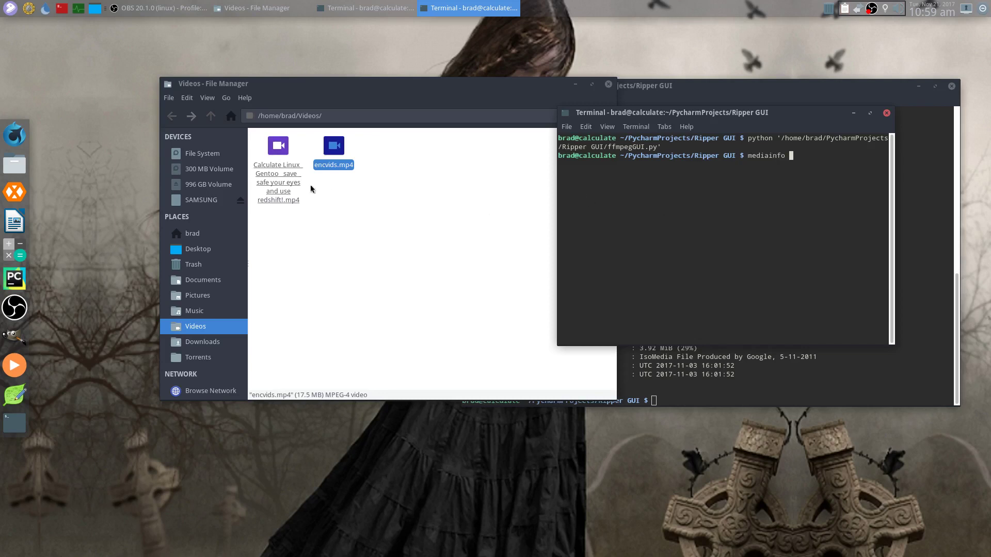
pyautogui.moveTo(333, 147); pyautogui.dragTo(763, 228)
pyautogui.click(760, 233)
pyautogui.press('Return')
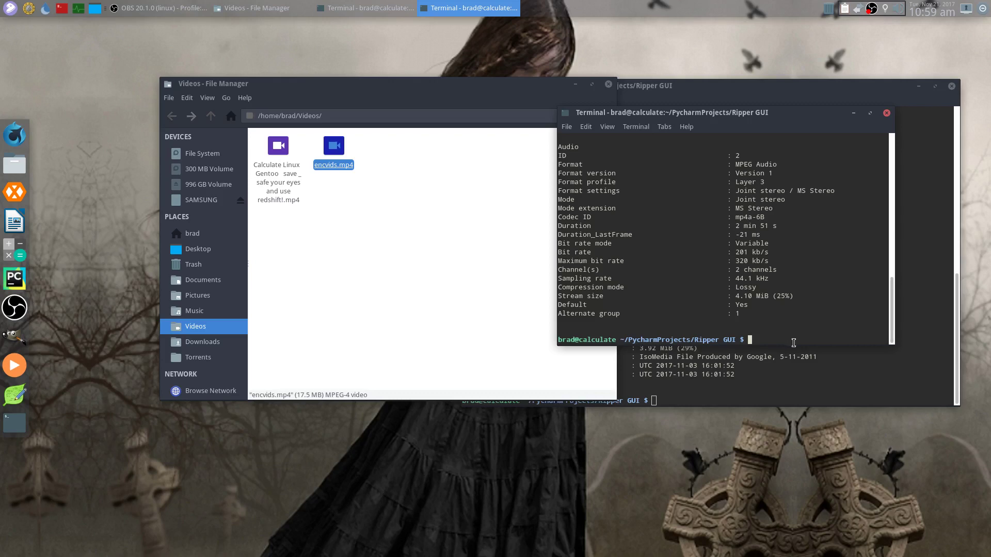
pyautogui.moveTo(799, 342); pyautogui.dragTo(798, 467)
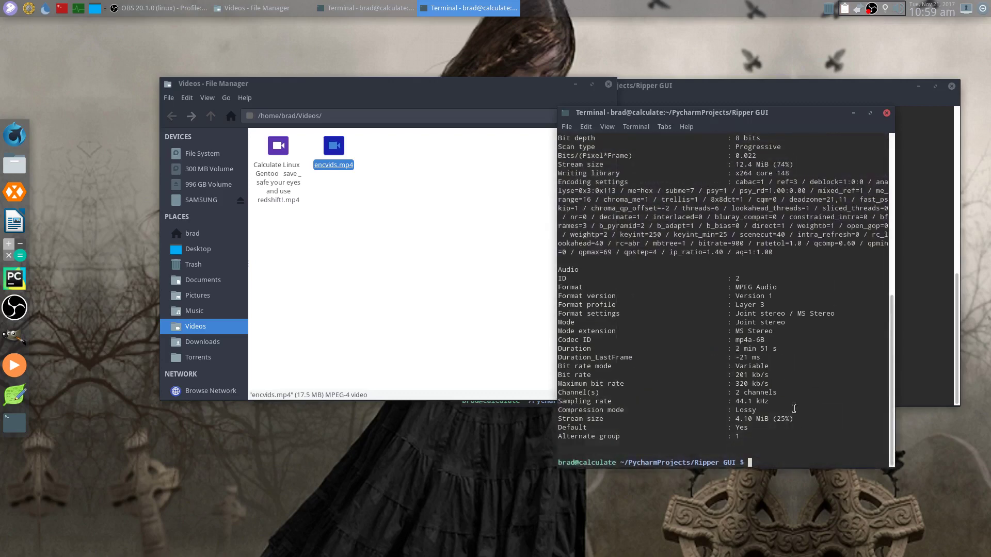
pyautogui.scroll(9, 799, 356)
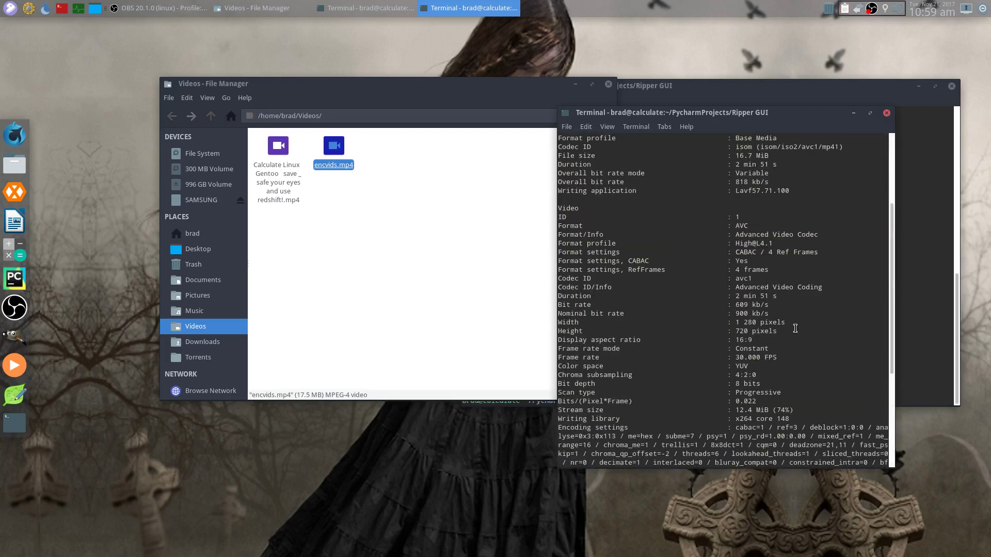
pyautogui.moveTo(777, 243); pyautogui.dragTo(743, 244)
pyautogui.click(761, 280)
pyautogui.moveTo(751, 304); pyautogui.dragTo(727, 305)
# Compare the source's 476 kb/s bit rate with encvids.mp4's 609 kb/s
pyautogui.moveTo(793, 119); pyautogui.dragTo(529, 109)
pyautogui.click(681, 222)
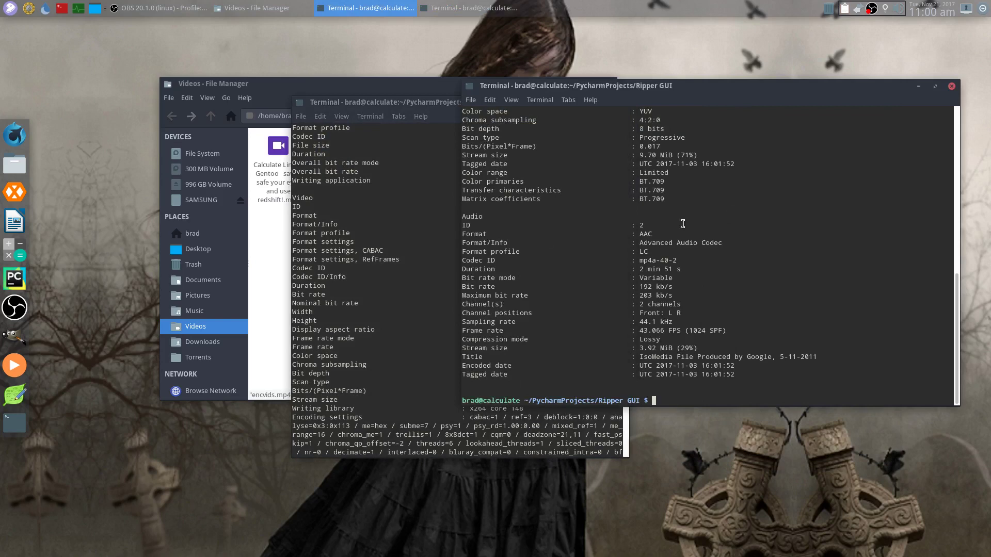
pyautogui.scroll(5, 680, 217)
pyautogui.scroll(3, 679, 212)
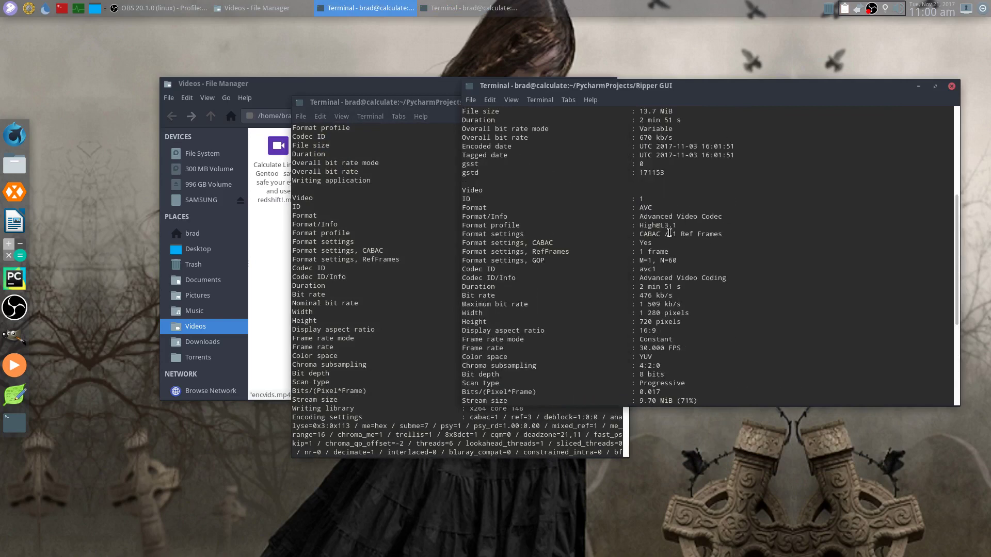
pyautogui.doubleClick(646, 296)
pyautogui.click(412, 285)
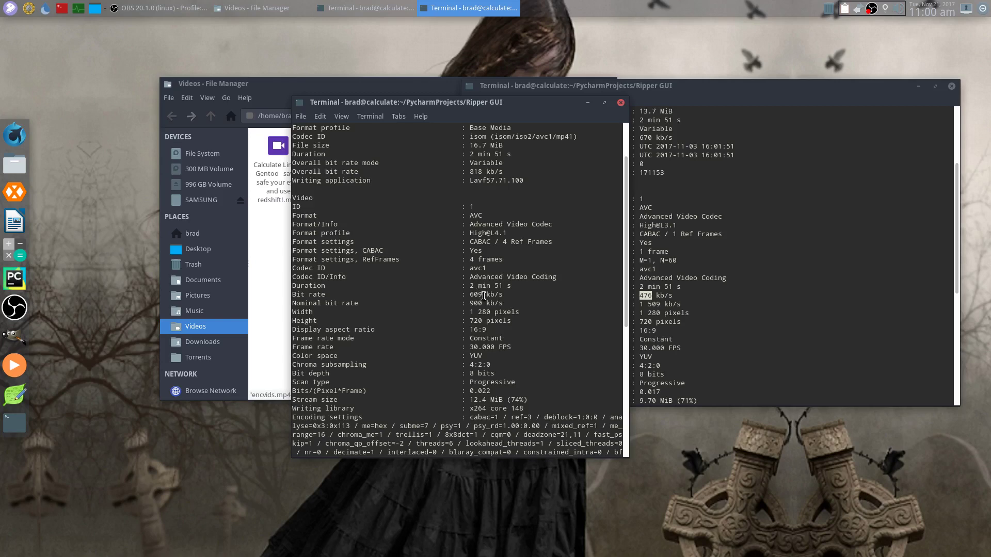
pyautogui.moveTo(484, 295)
pyautogui.mouseDown()
pyautogui.moveTo(469, 294)
pyautogui.moveTo(486, 293)
pyautogui.mouseUp()
# Close both terminal windows and the file manager
pyautogui.moveTo(546, 111); pyautogui.dragTo(725, 126)
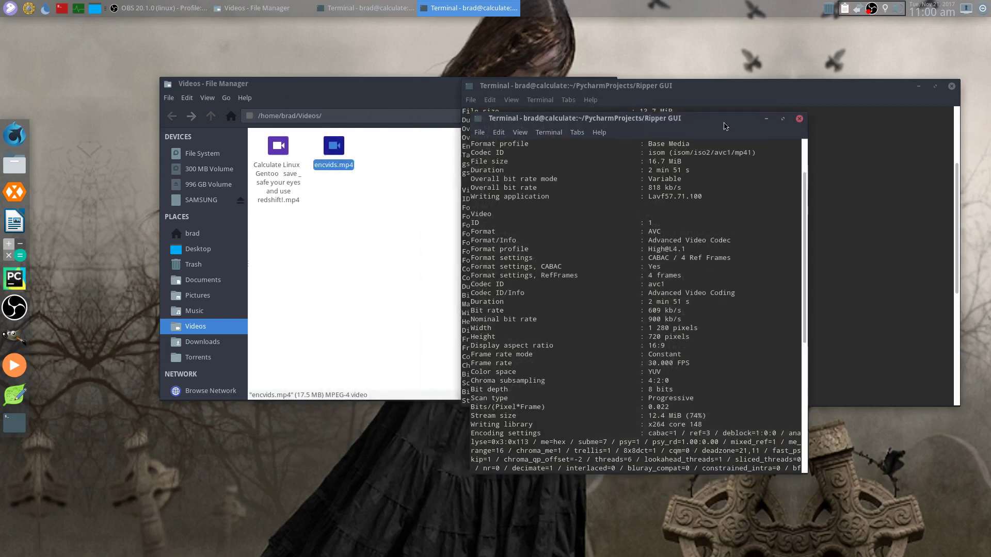
pyautogui.click(799, 119)
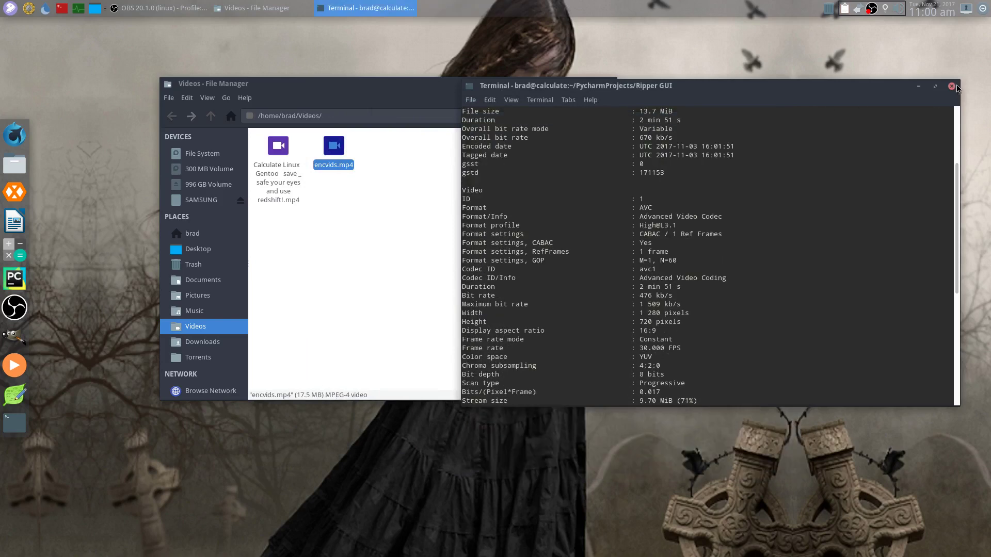
pyautogui.click(952, 87)
pyautogui.moveTo(543, 101); pyautogui.dragTo(665, 113)
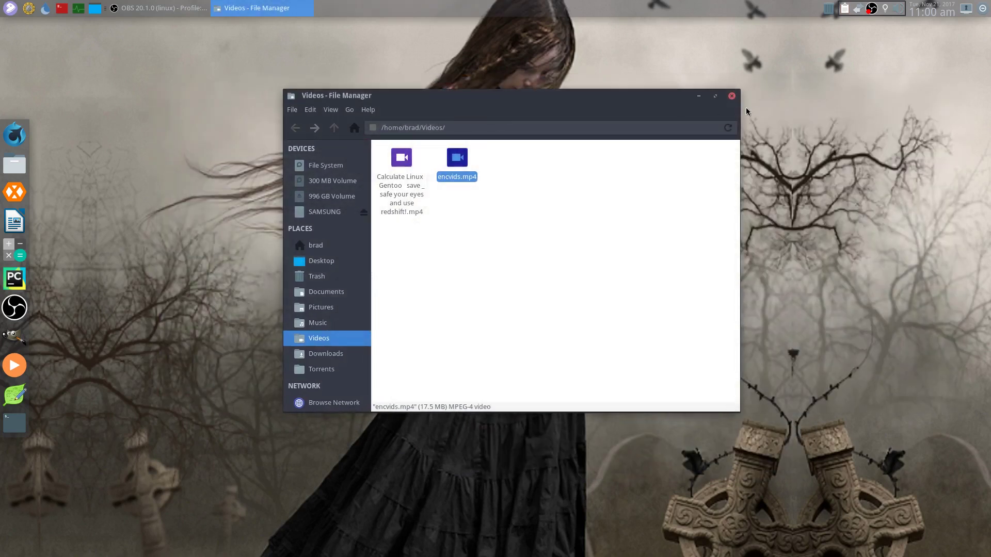
pyautogui.click(734, 96)
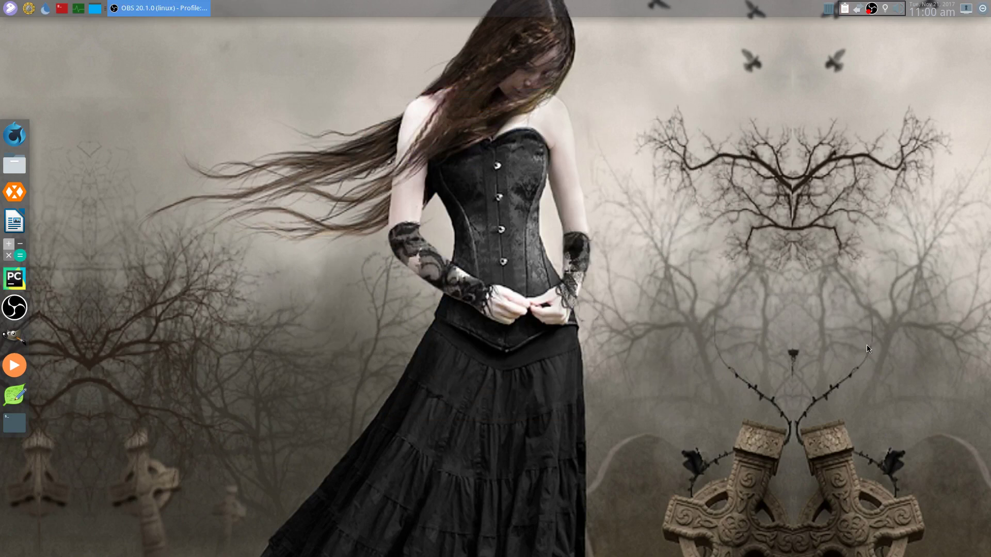